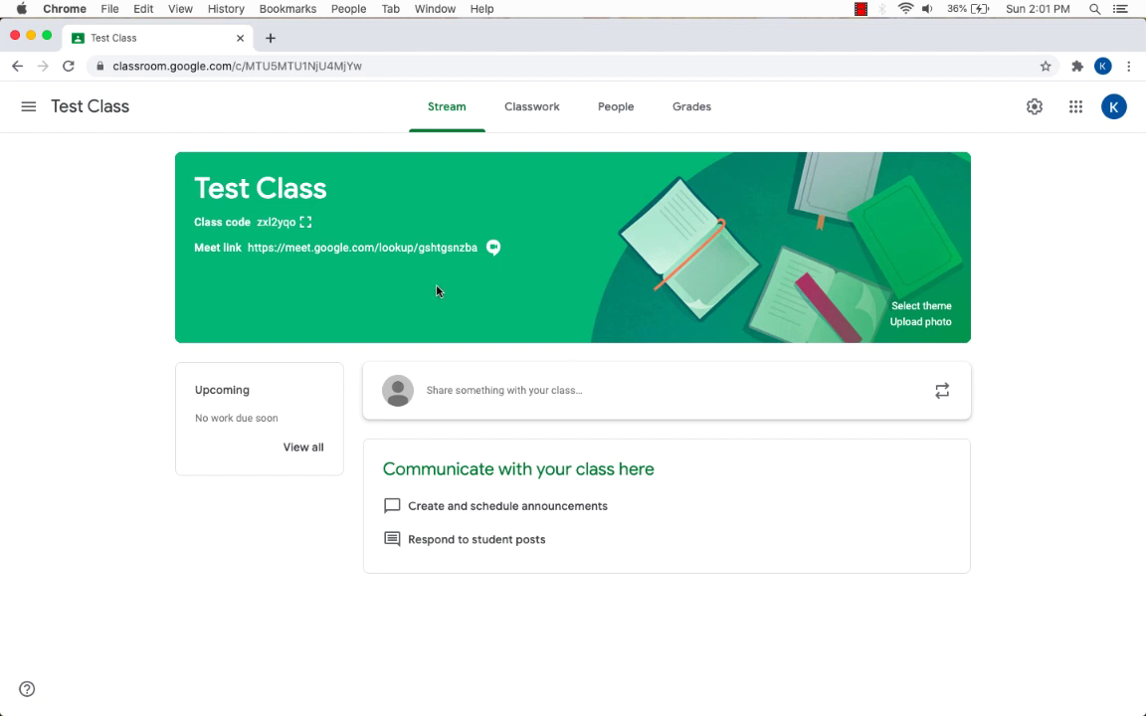
Step: Join the class meeting from the Test Class Meet link and open its meeting safety settings
left_click(378, 252)
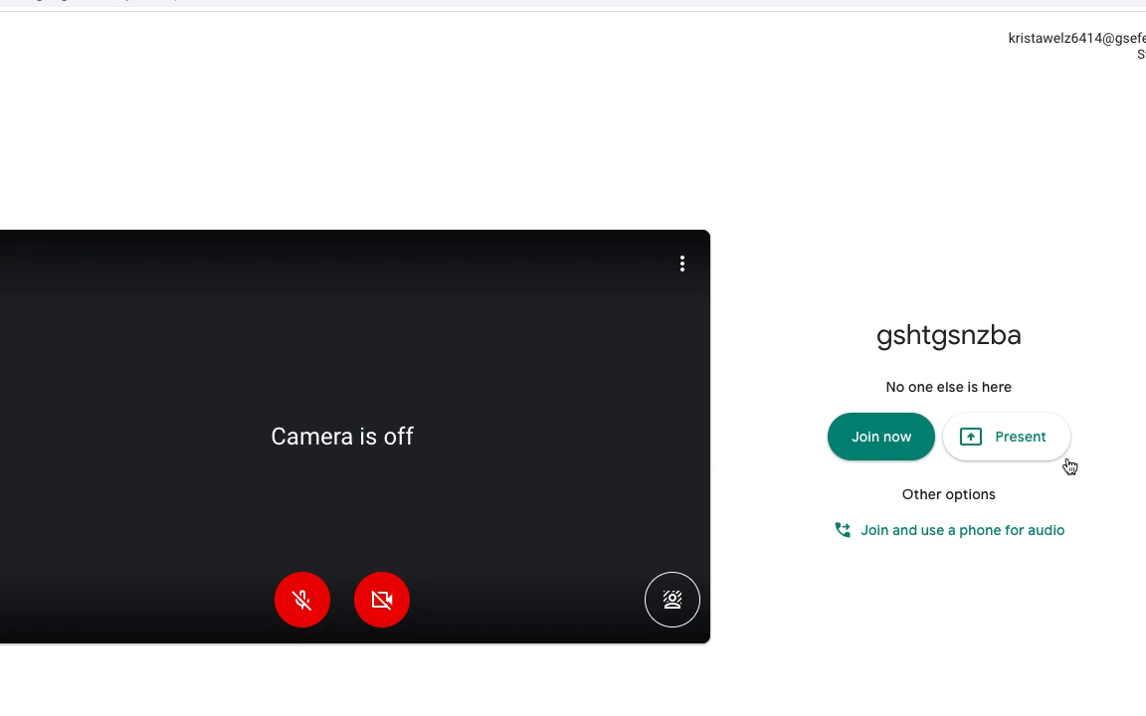
left_click(868, 443)
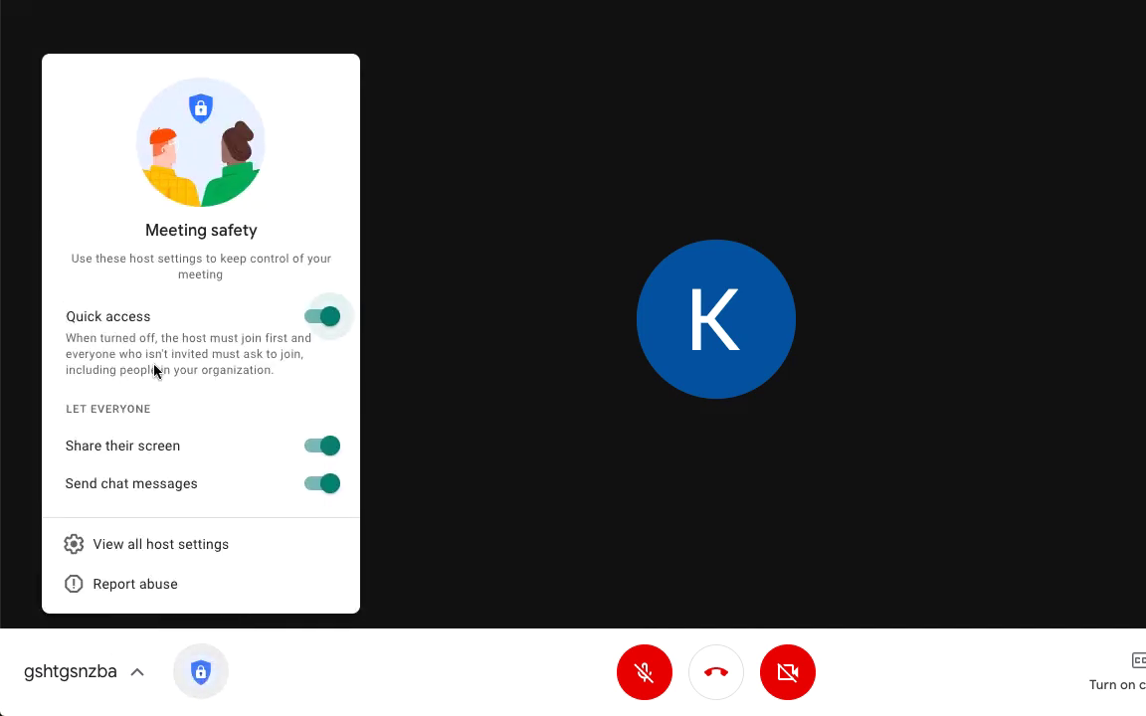
scroll(251, 429, "down", 3)
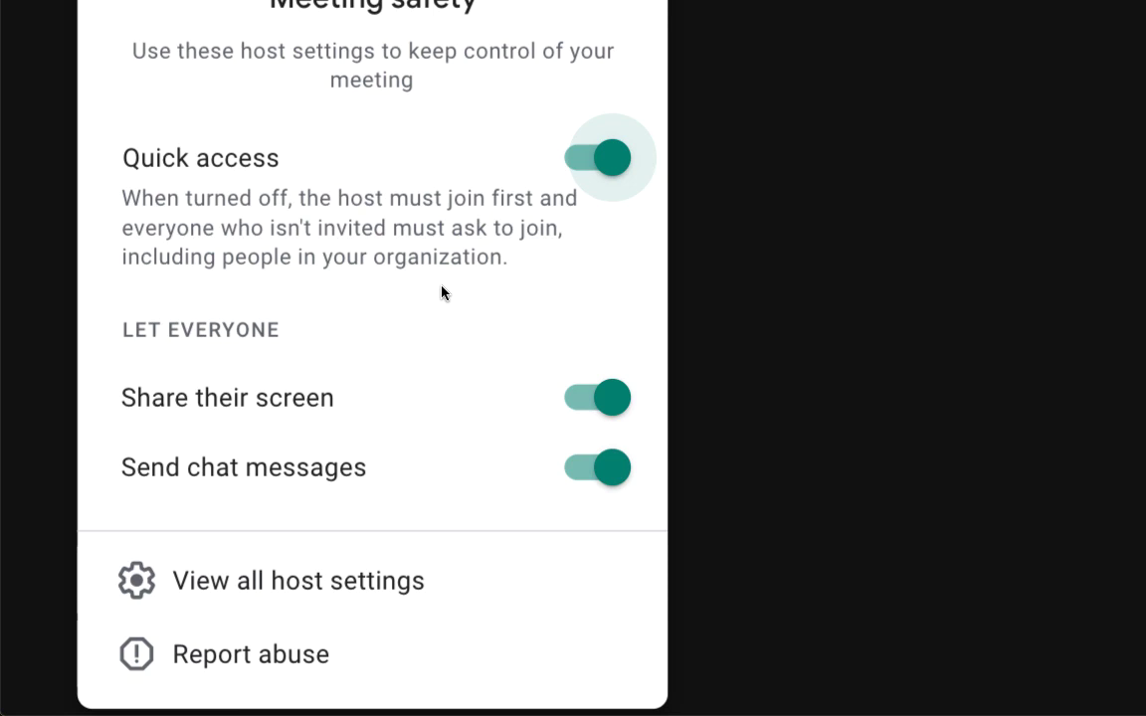
Step: Turn Quick access off and back on, and stop everyone from sharing their screen and sending chat messages
left_click(595, 157)
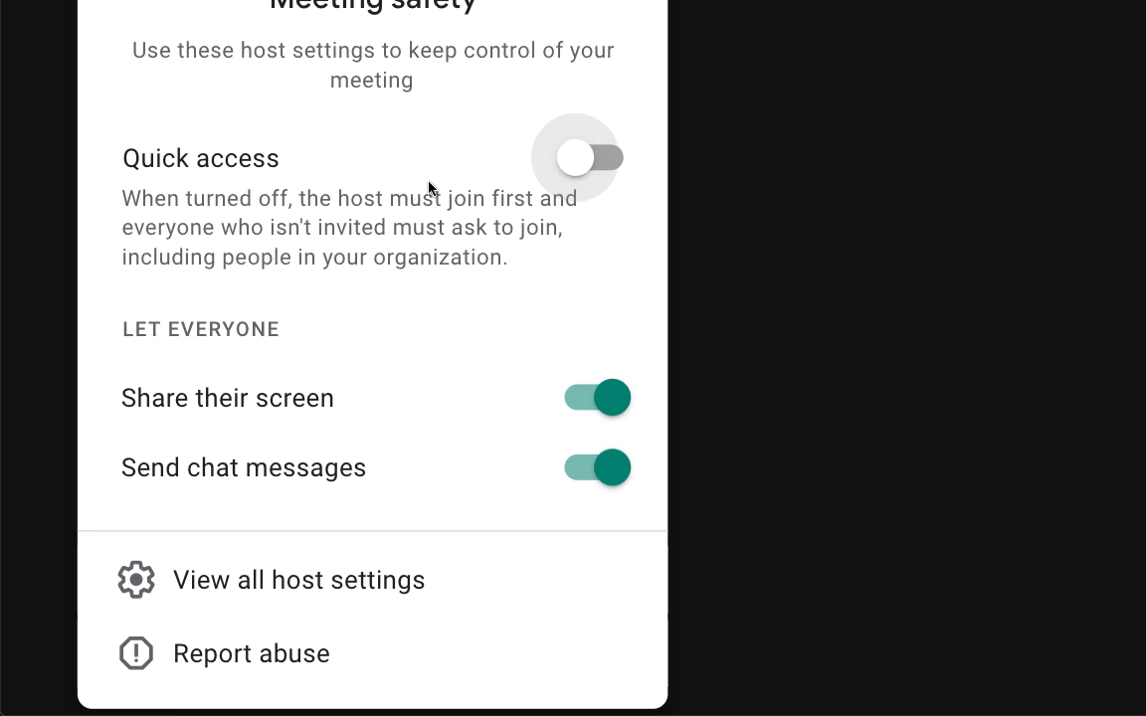
left_click(579, 160)
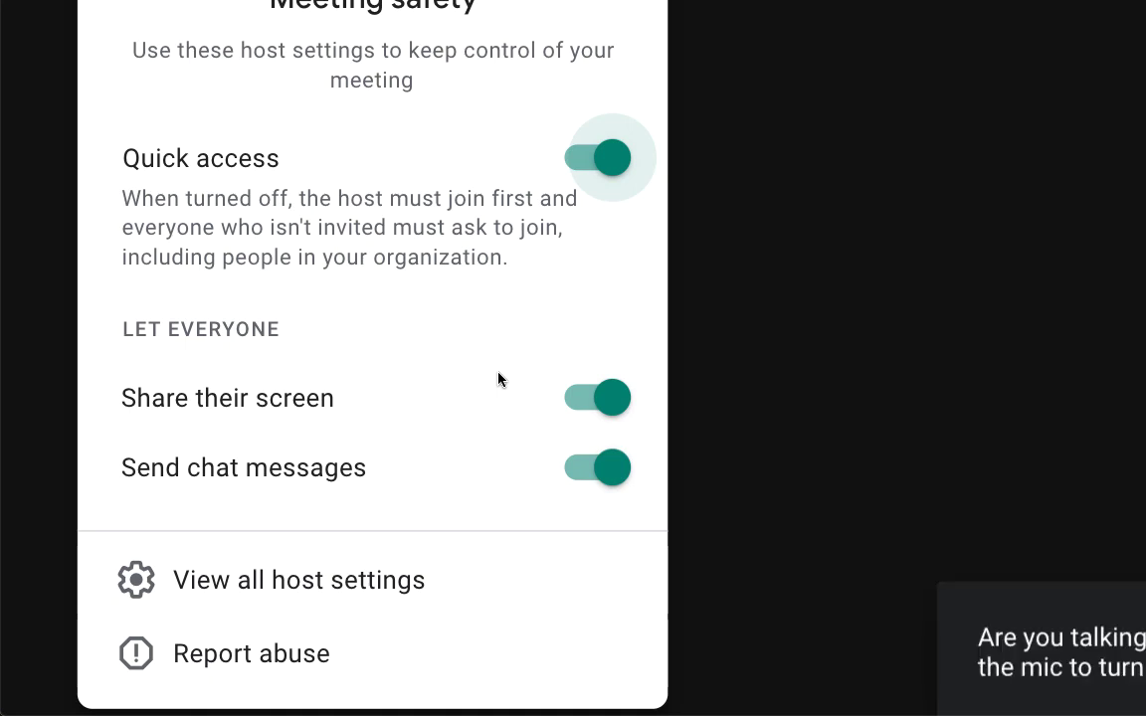
left_click(602, 397)
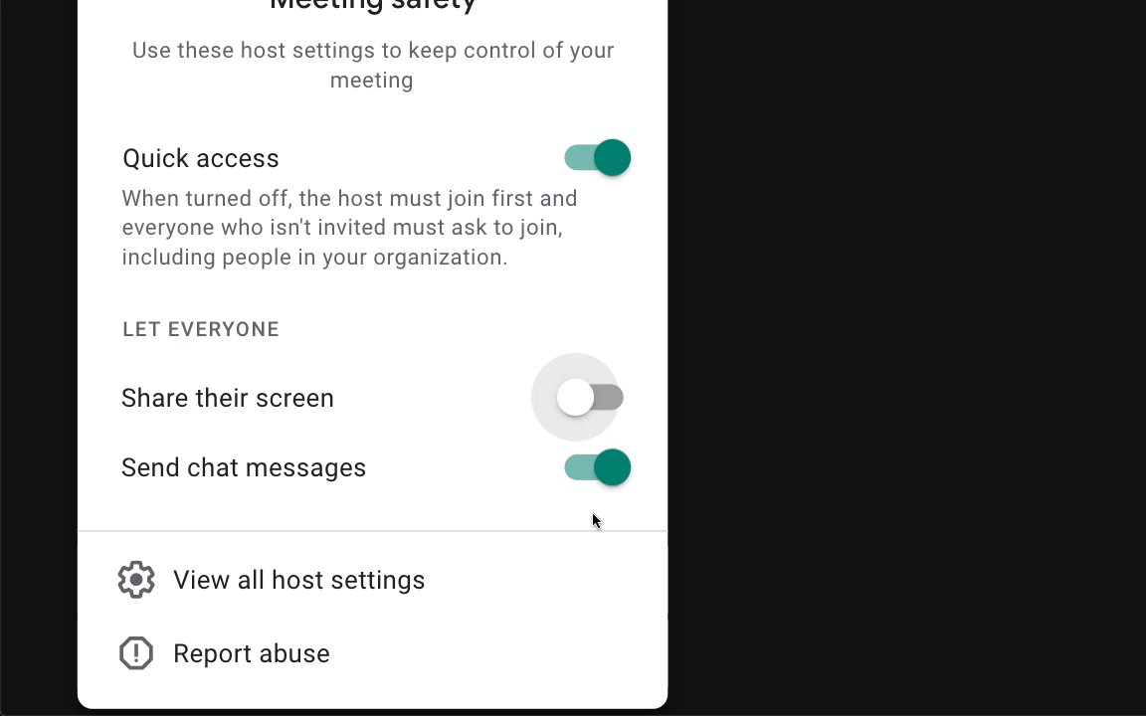
left_click(604, 483)
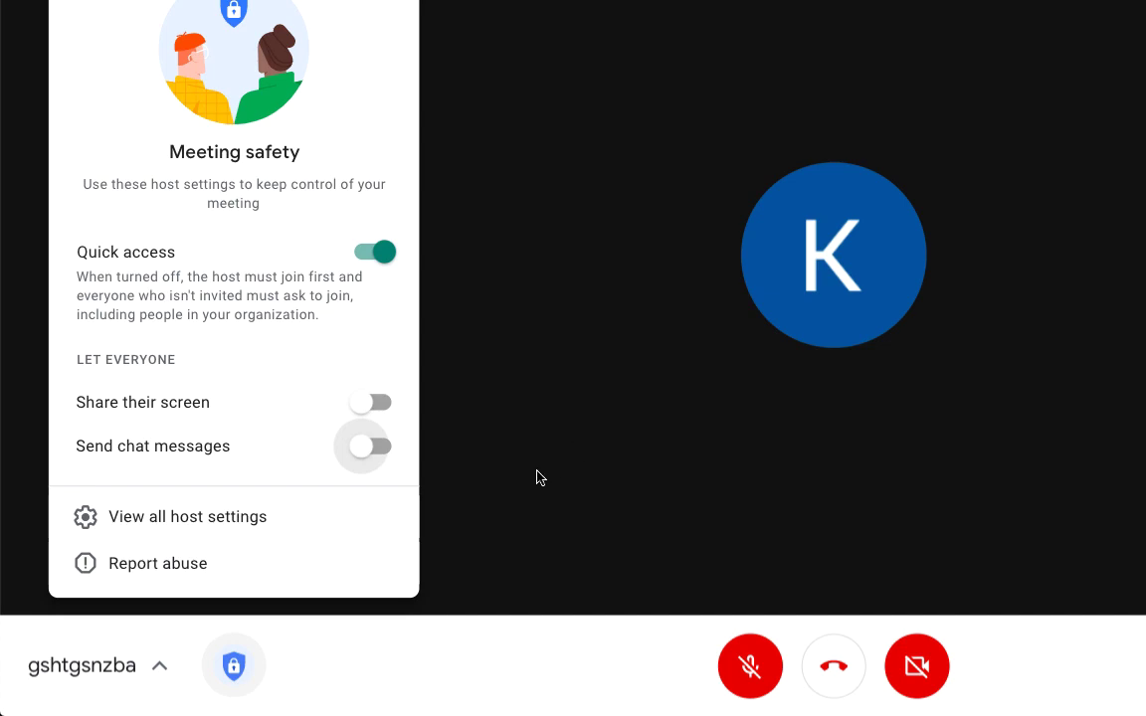
left_click(442, 489)
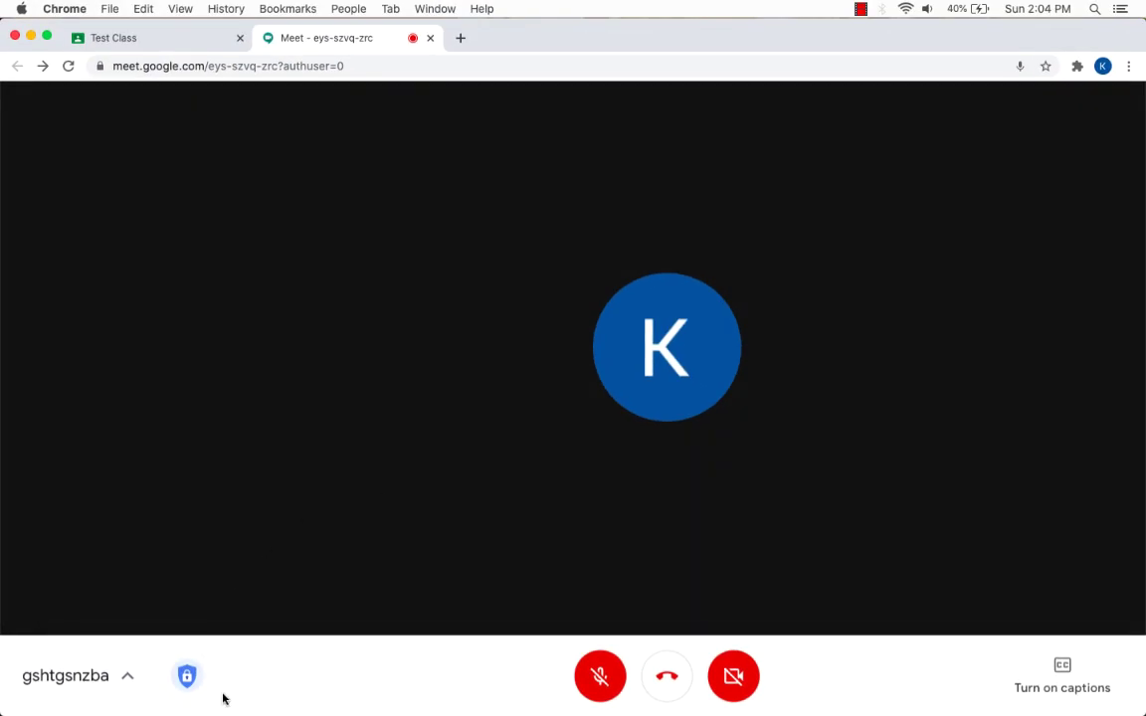
Step: Examine the full host controls and the video settings of the meeting, and close the settings
left_click(191, 682)
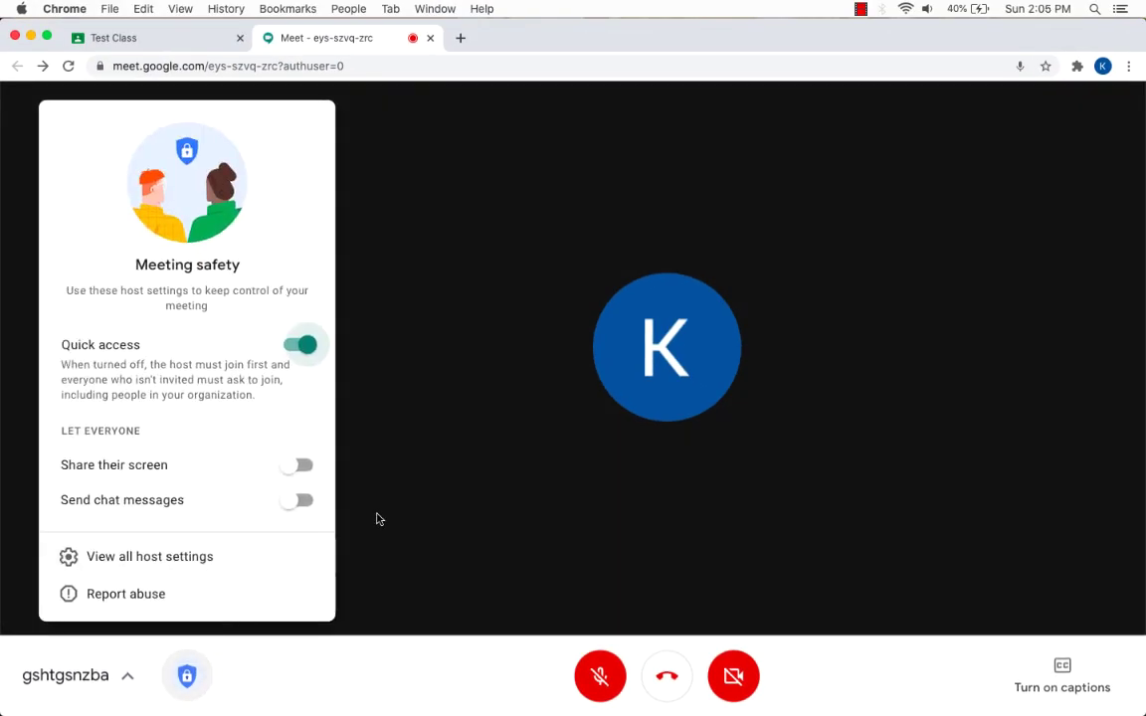
left_click(238, 562)
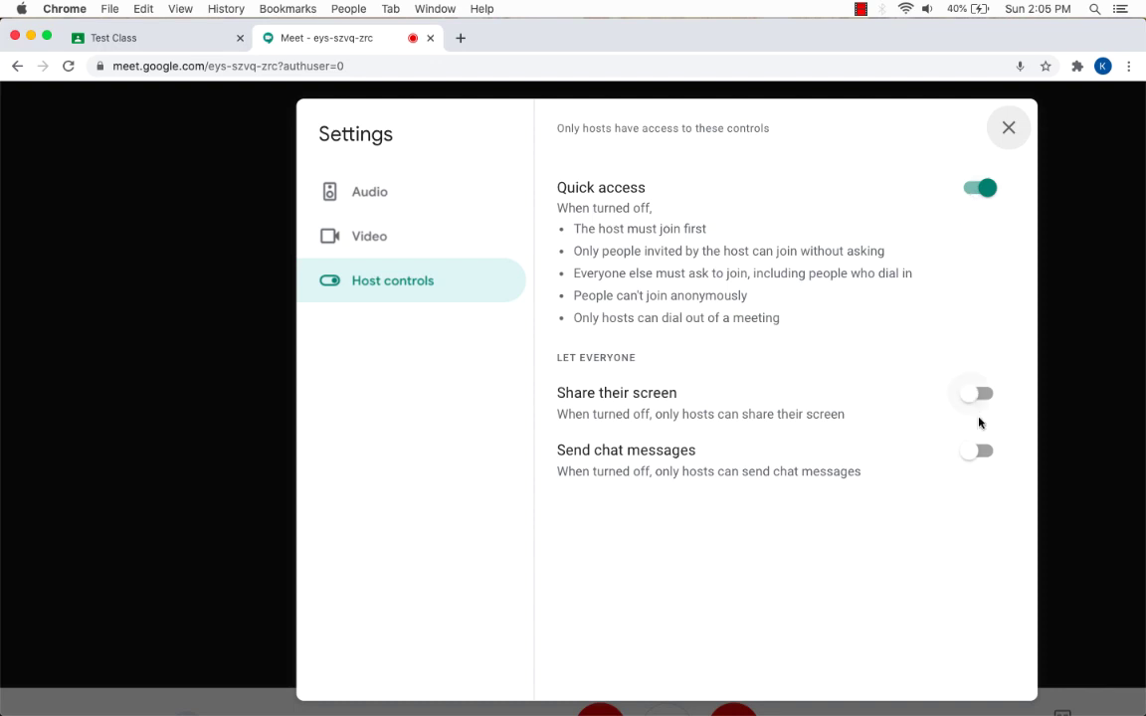
left_click(411, 249)
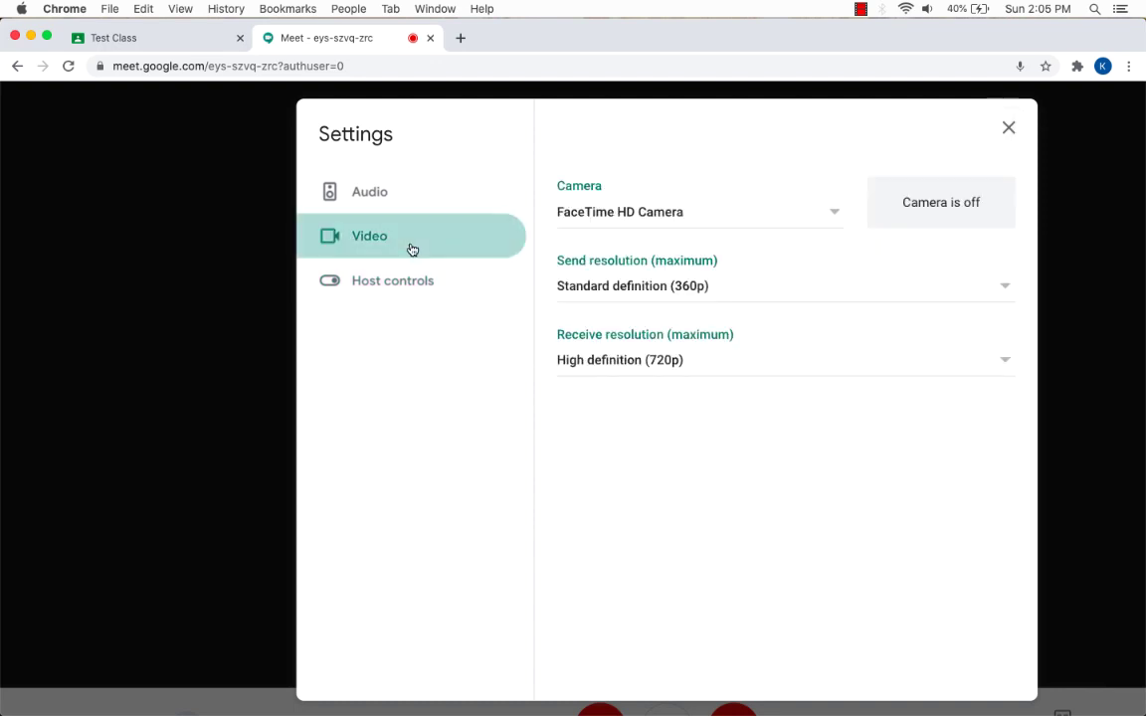
left_click(1008, 127)
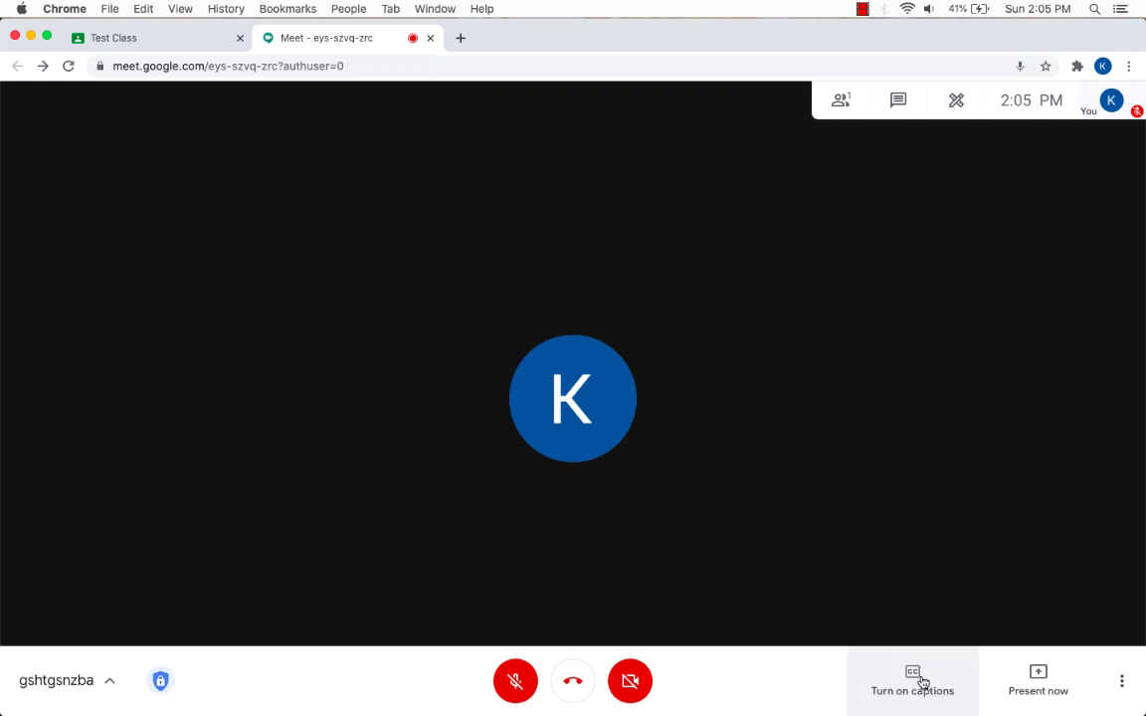
Step: View the options for presenting the entire screen, a window or a Chrome tab
left_click(1044, 684)
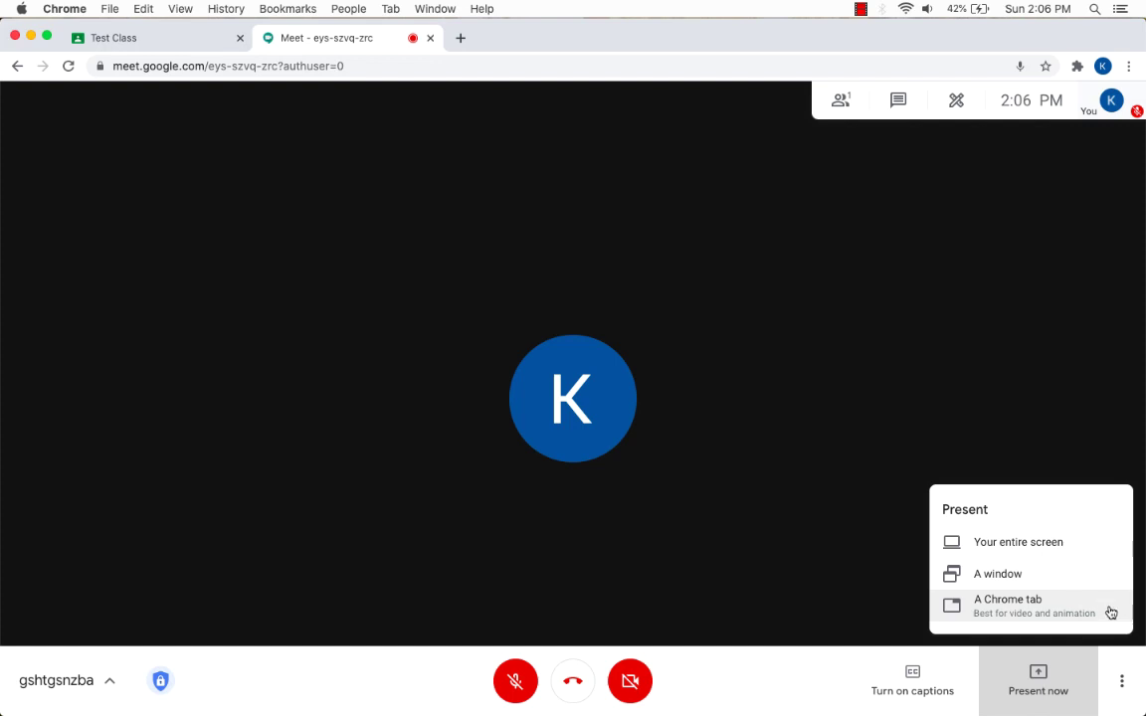
left_click(1102, 596)
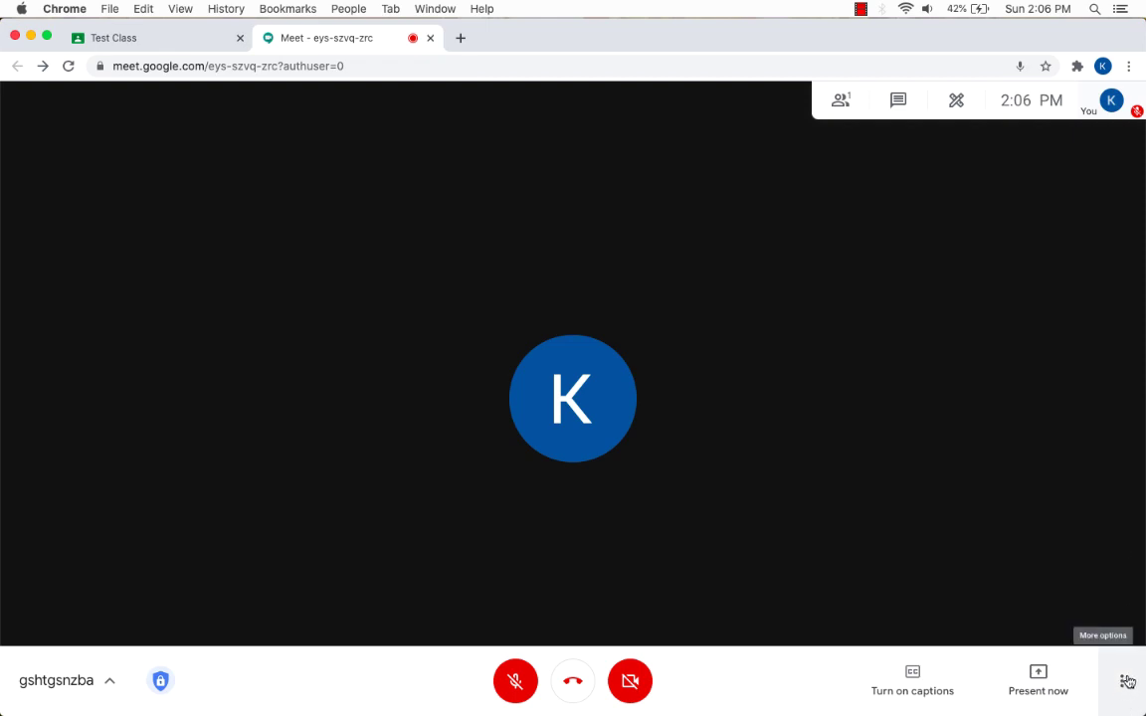
Step: Start a new Jamboard whiteboard for the meeting
left_click(1124, 684)
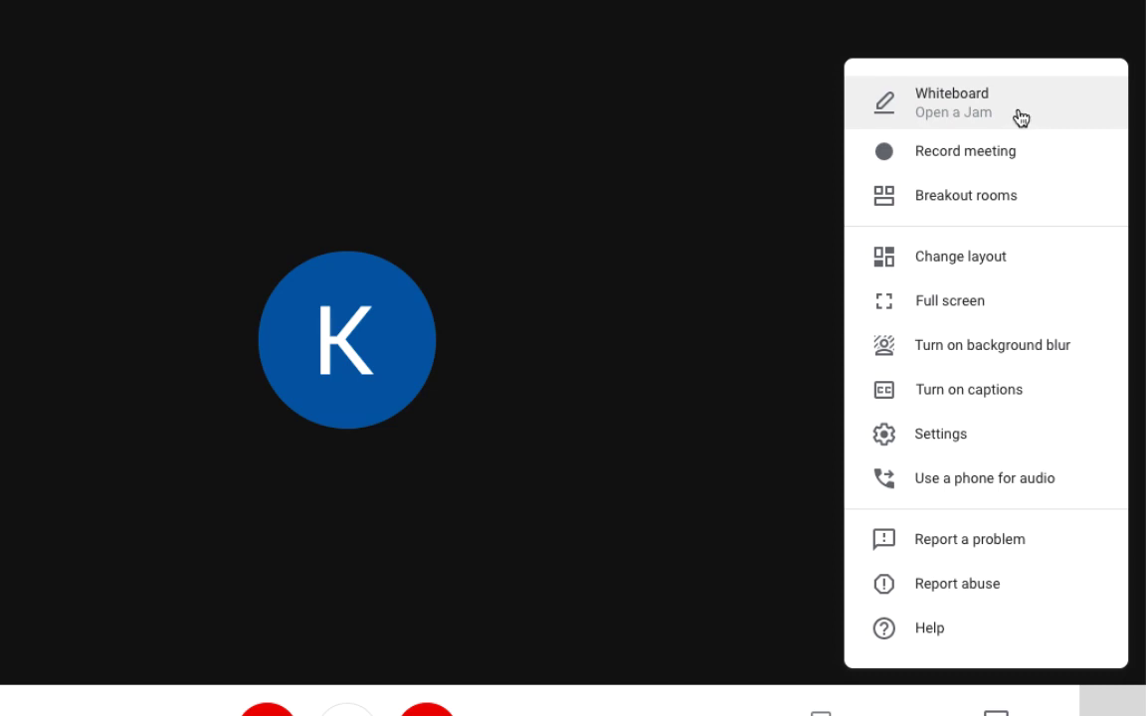
left_click(1017, 115)
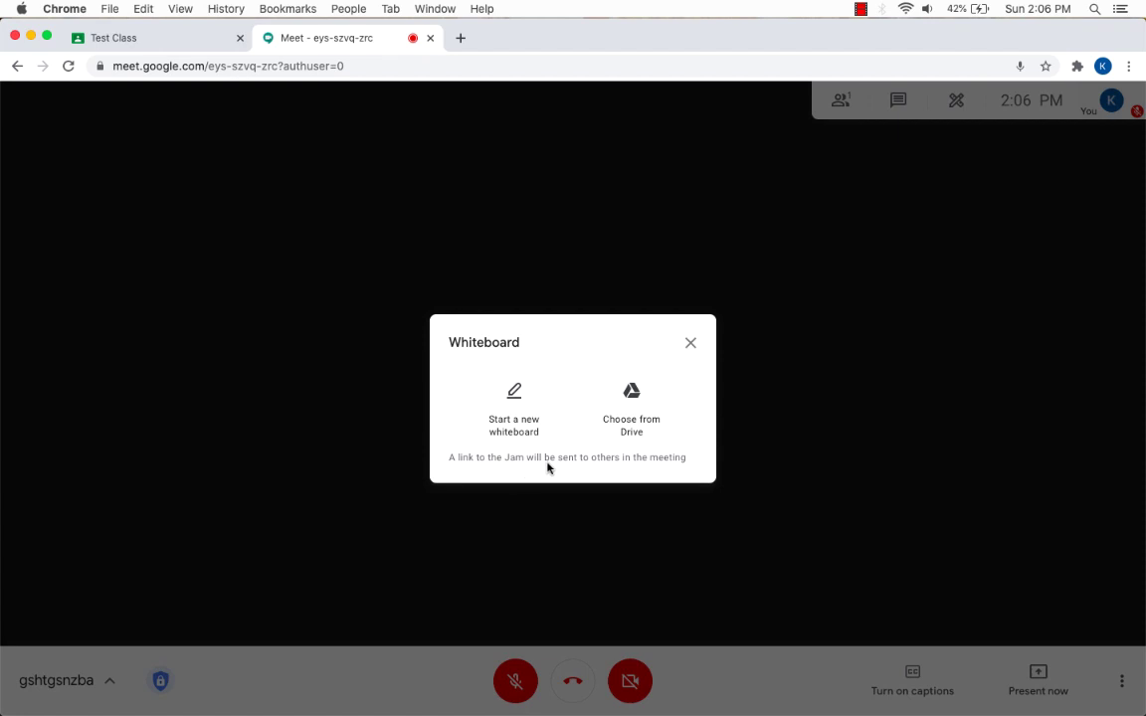
left_click(514, 417)
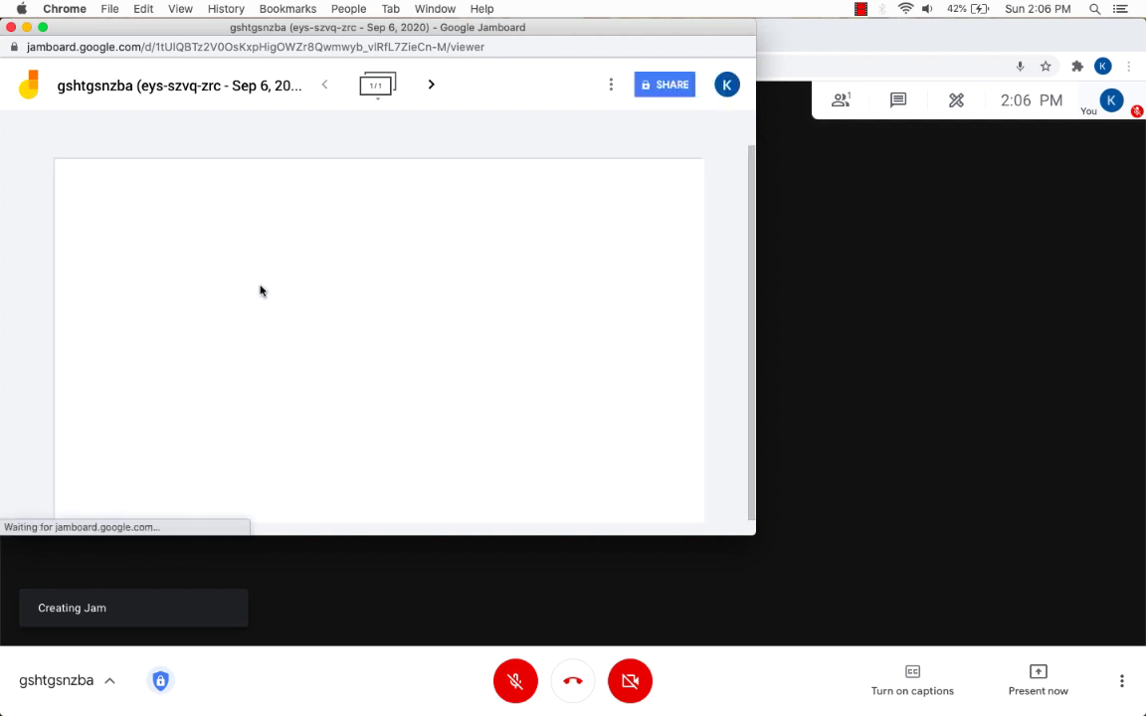
Step: Draw a freehand pen line across the blank Jam frame and return to the meeting window
left_click(29, 195)
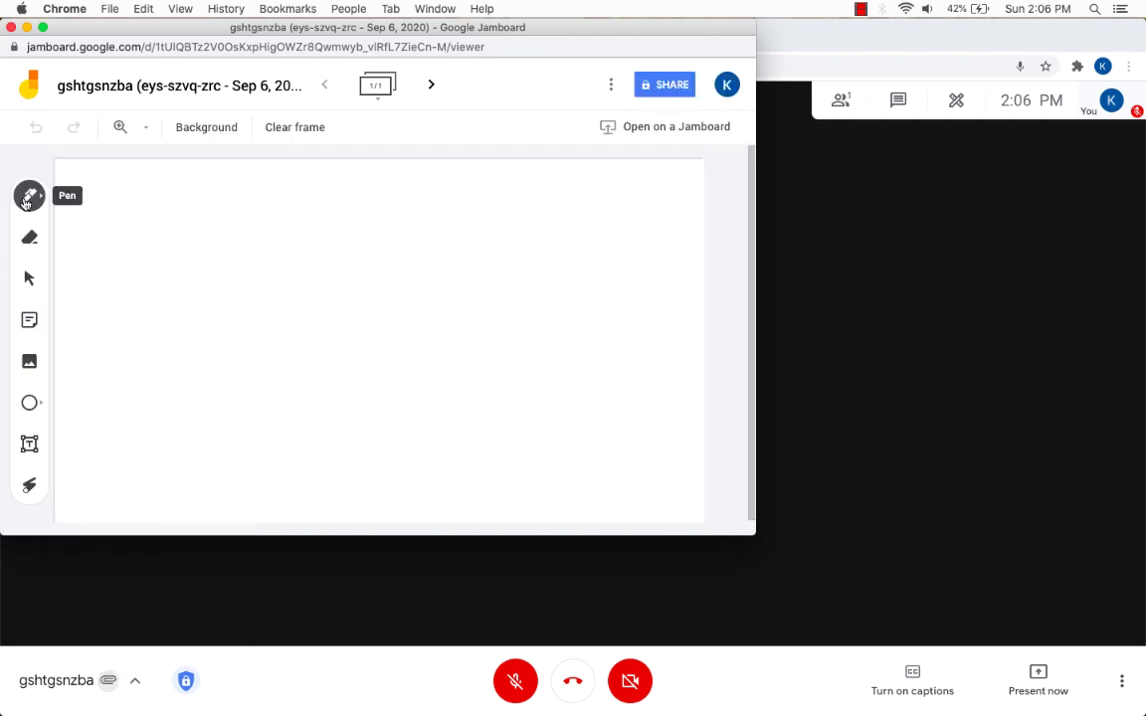
left_click_drag(103, 243, 185, 224)
mouse_move(205, 282)
left_mouse_down()
mouse_move(386, 322)
mouse_move(457, 266)
mouse_move(527, 309)
left_mouse_up()
left_click(865, 278)
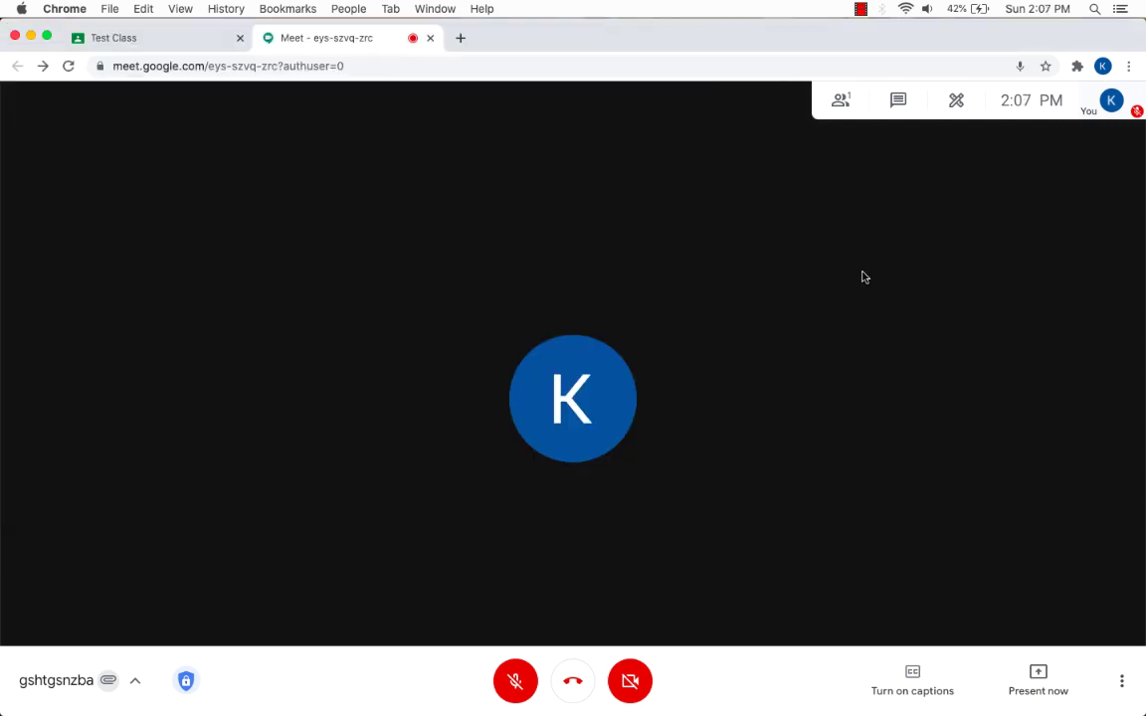
Step: Open the meeting chat and follow the shared Jam link from the student's view
left_click(898, 106)
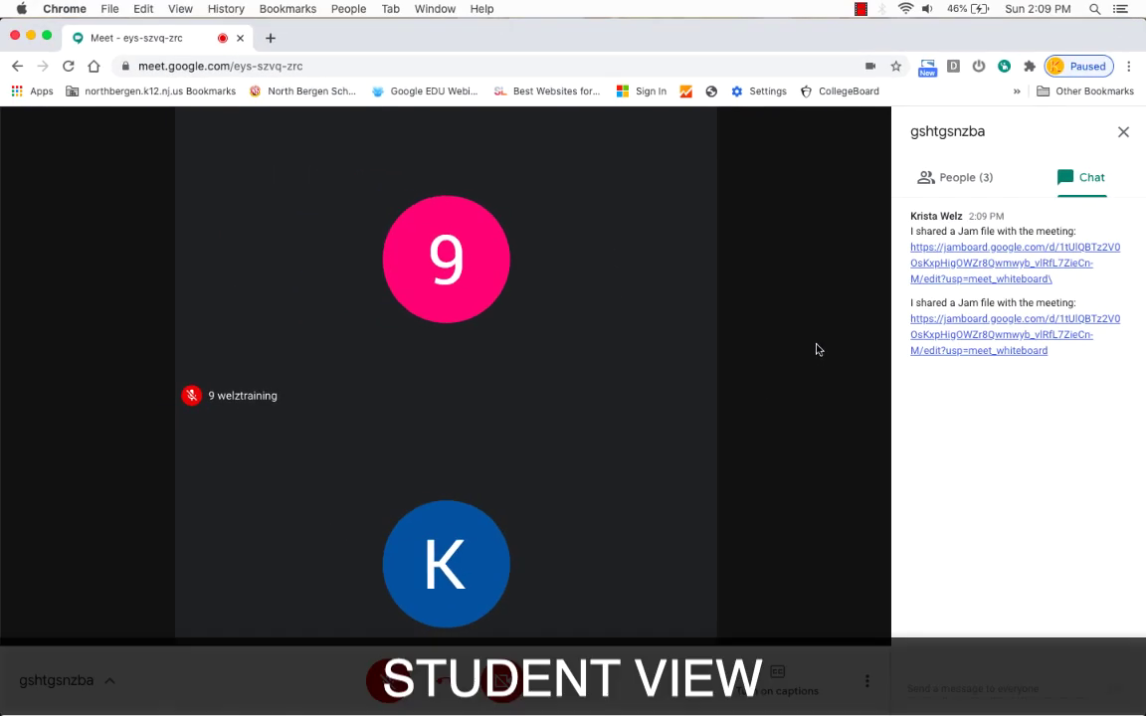
left_click(956, 340)
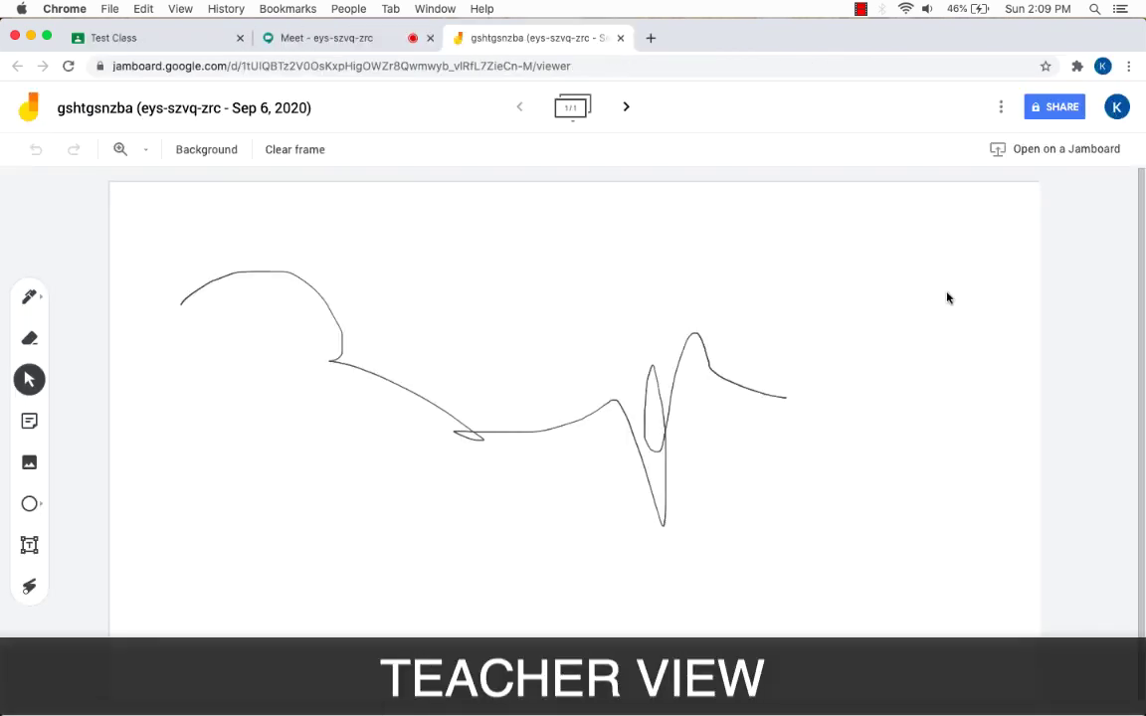
Step: Change the Jam's link sharing to GSEfE School, keeping the Viewer role
left_click(1060, 108)
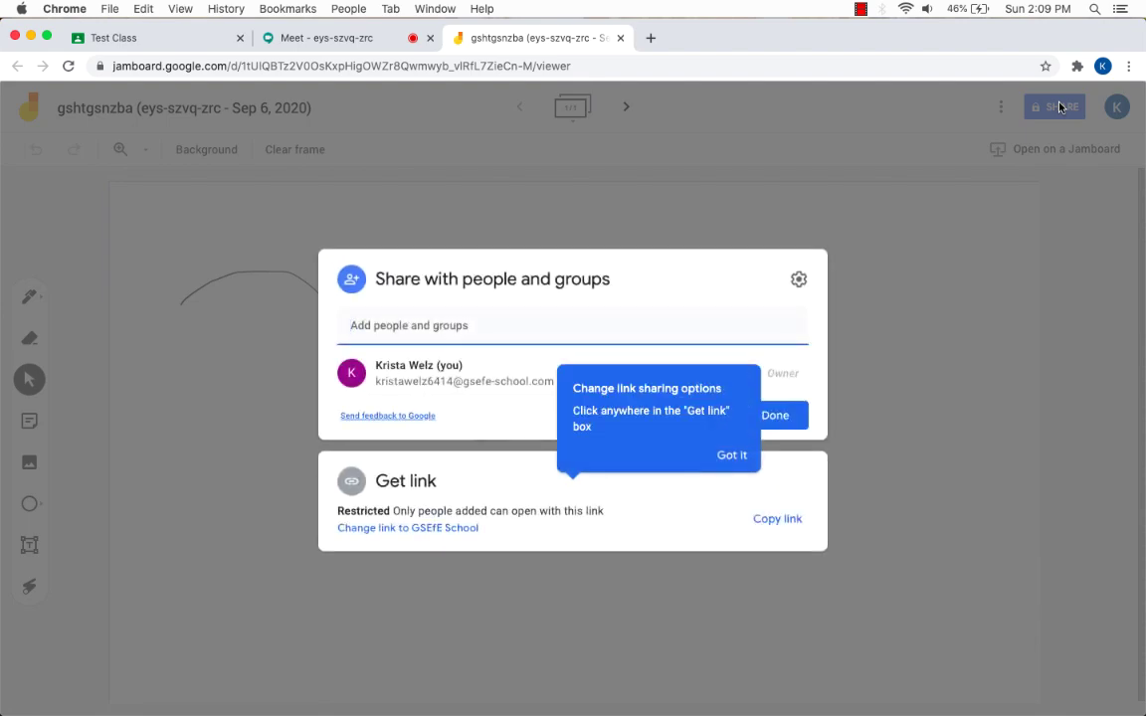
left_click(748, 449)
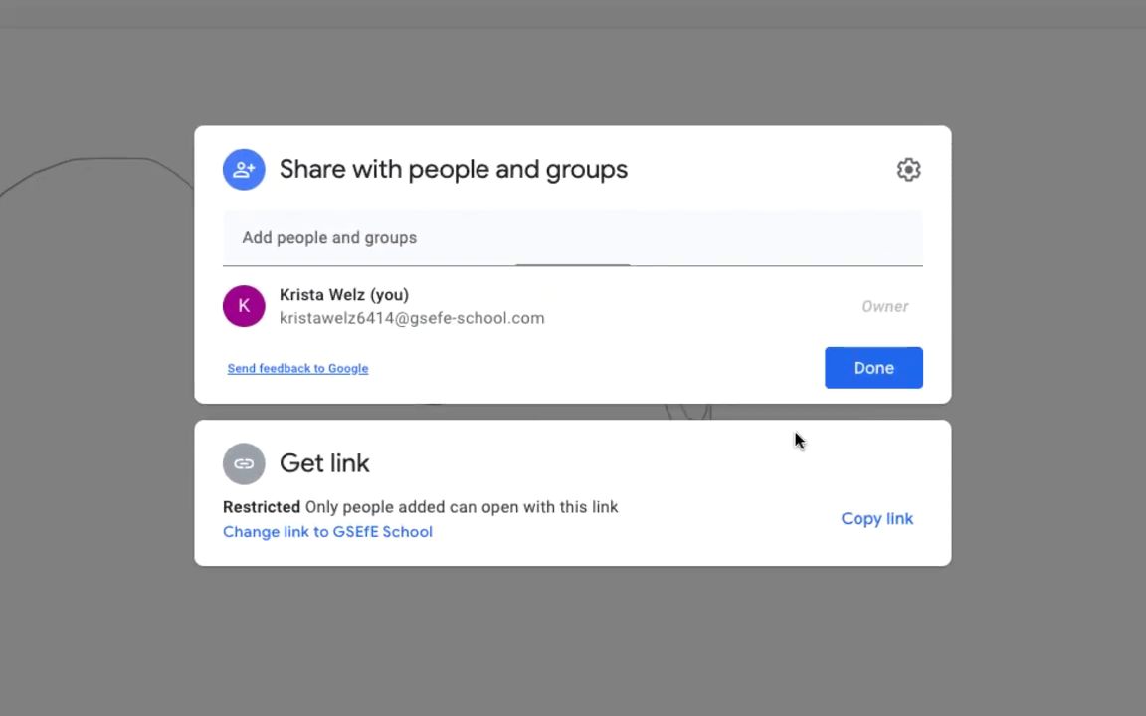
left_click(365, 533)
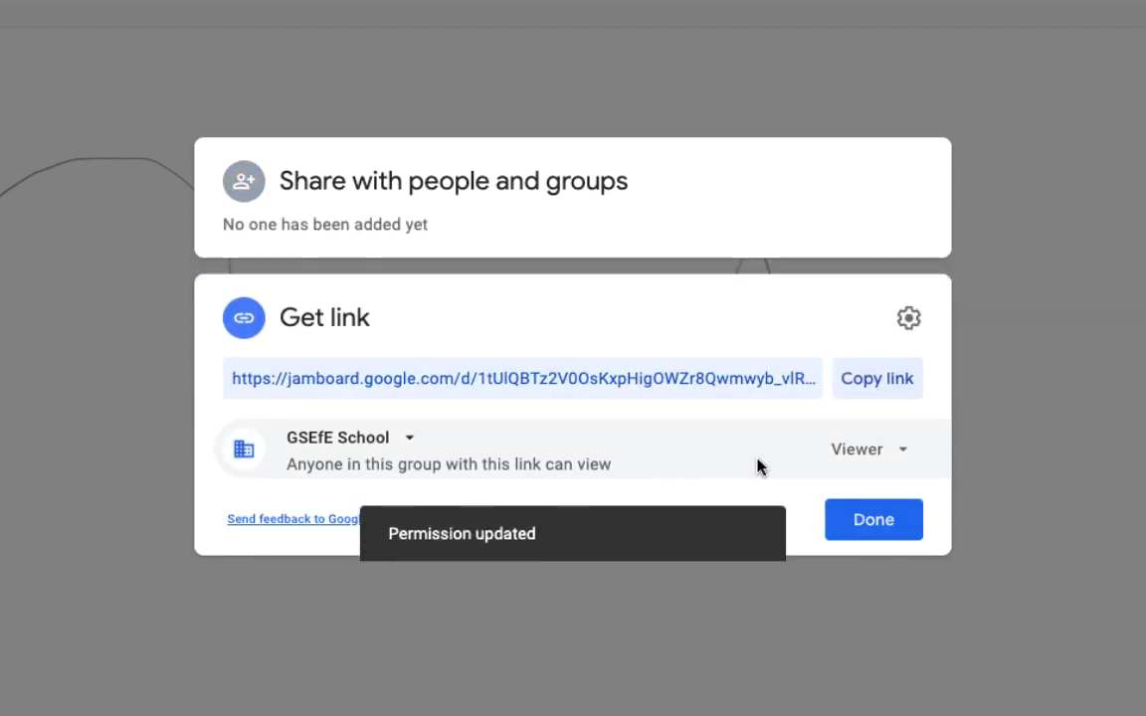
left_click(875, 462)
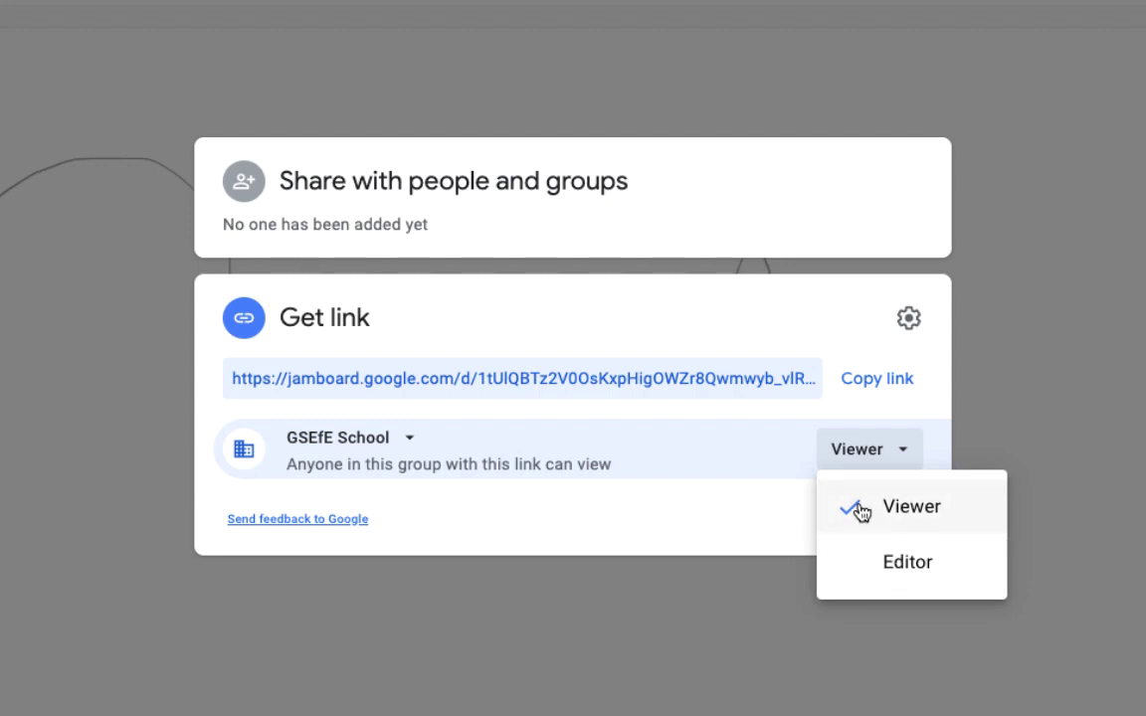
left_click(777, 515)
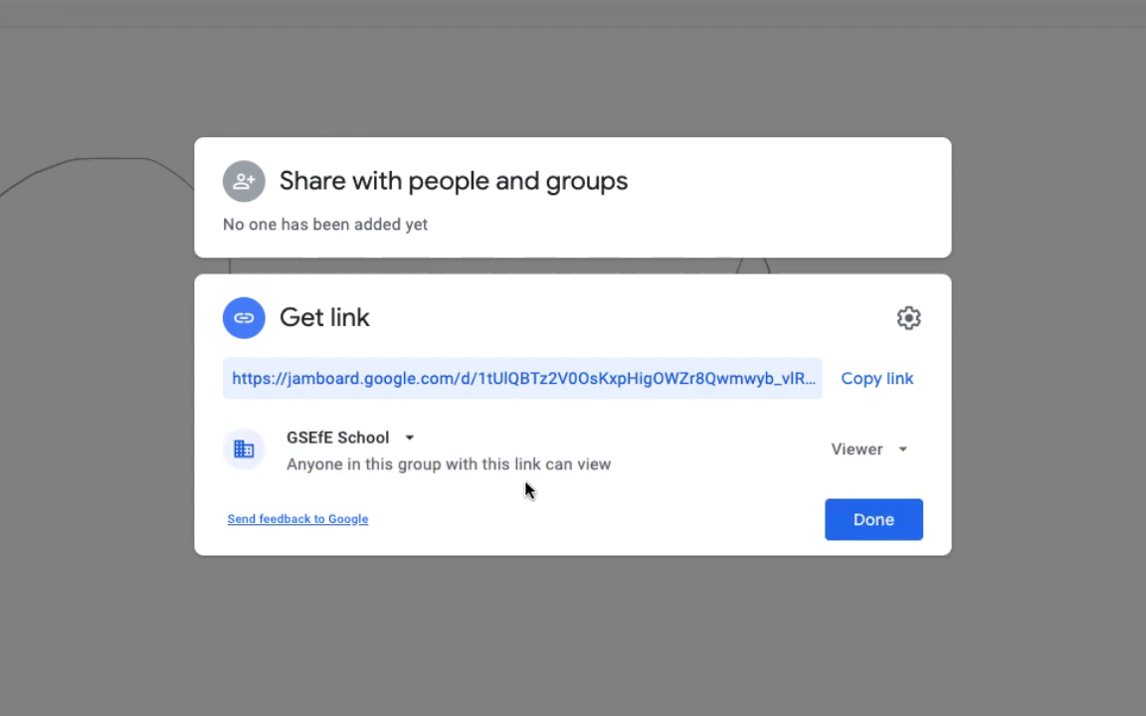
left_click(851, 524)
Step: Bring the teacher's Jam window to the front and draw a second freehand pen line crossing the first
key("ctrl+Up")
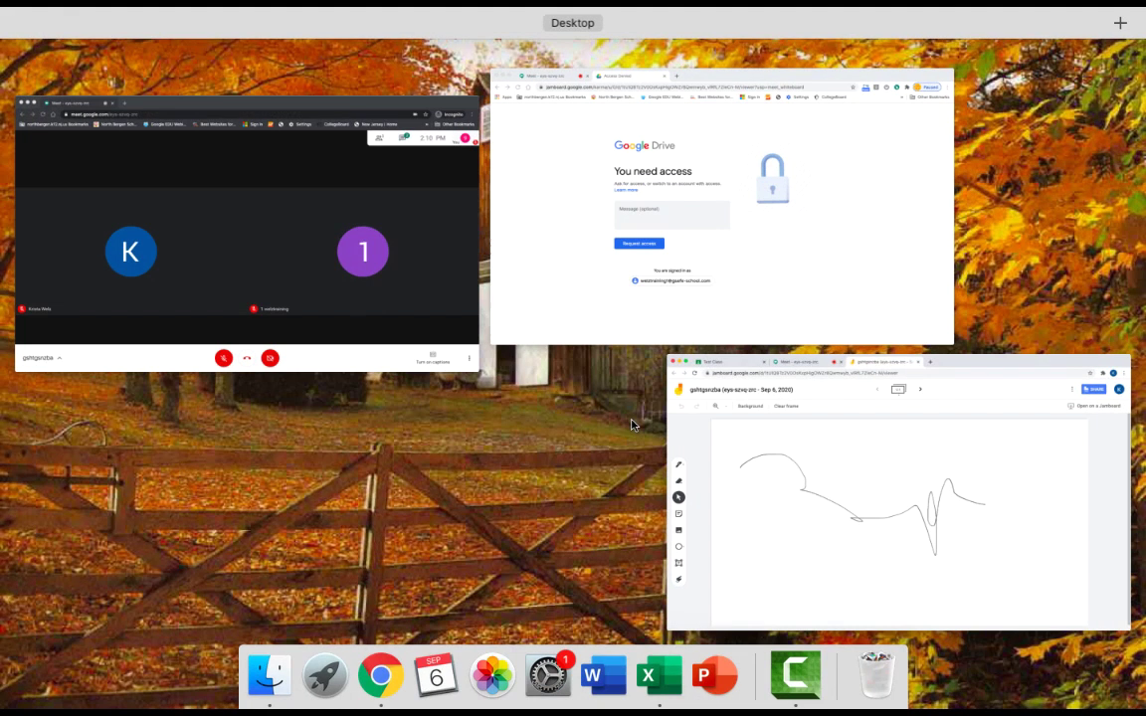
left_click(686, 358)
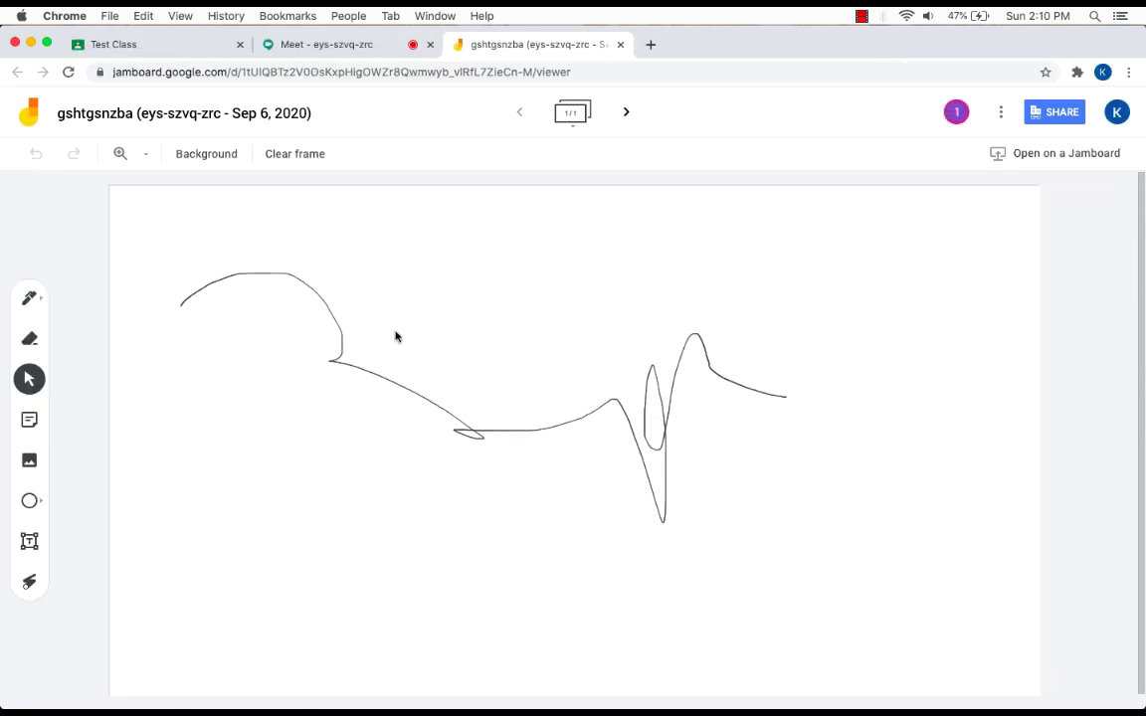
left_click(30, 298)
mouse_move(363, 273)
left_mouse_down()
mouse_move(397, 273)
mouse_move(428, 440)
mouse_move(227, 462)
mouse_move(271, 598)
mouse_move(261, 597)
left_mouse_up()
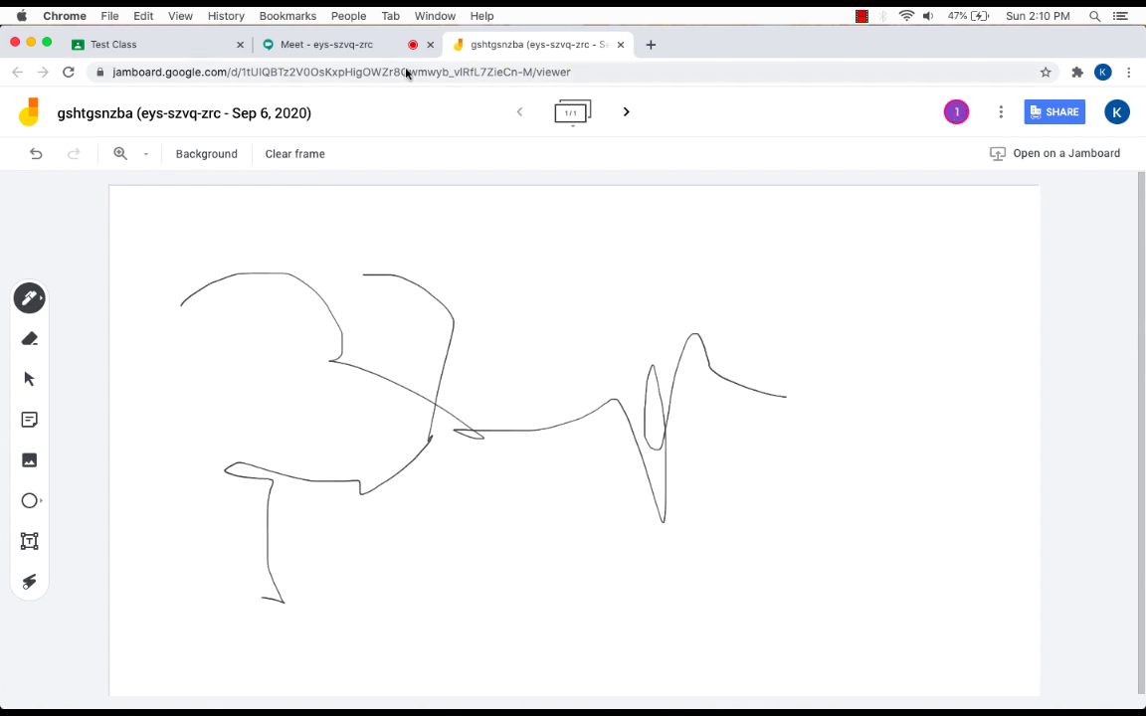
Step: Return to the meeting, choose the Jam window for presenting, and cancel the sharing
left_click(364, 45)
mouse_move(721, 378)
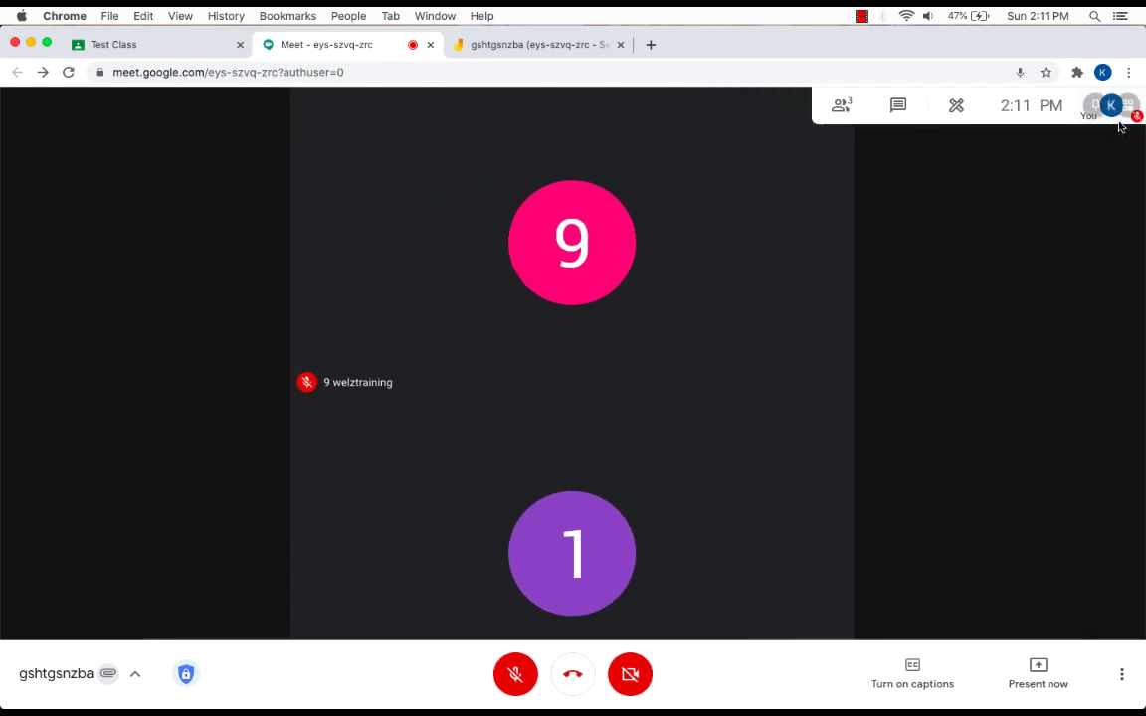
left_click(1038, 684)
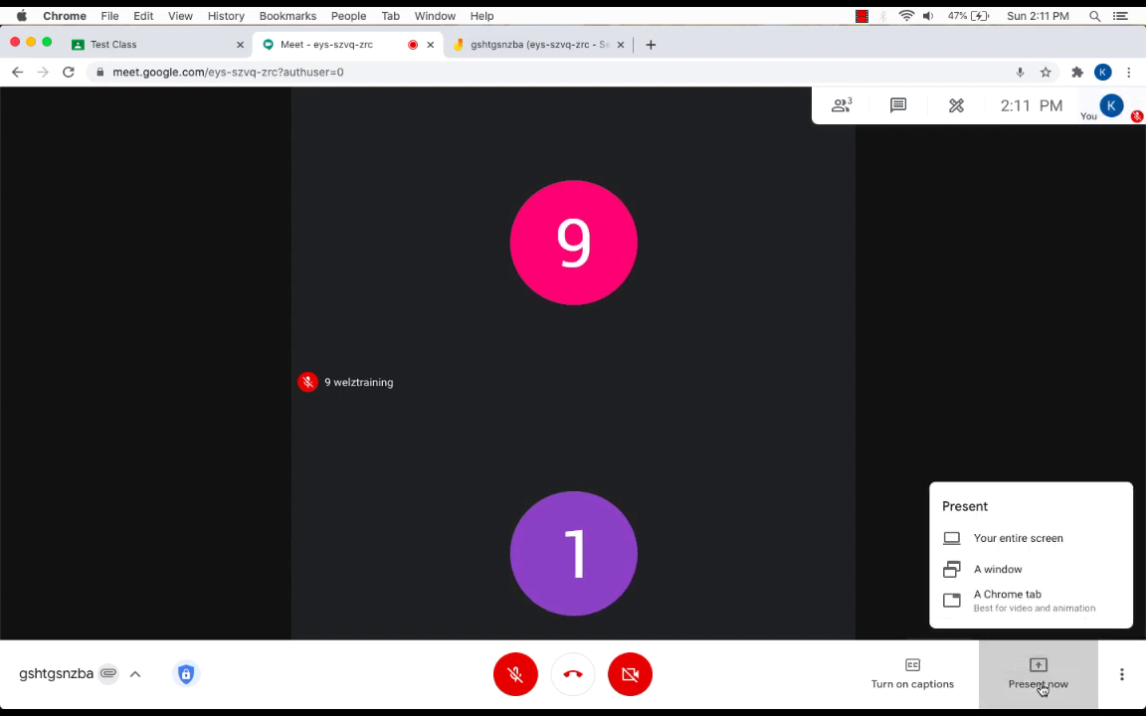
left_click(1012, 572)
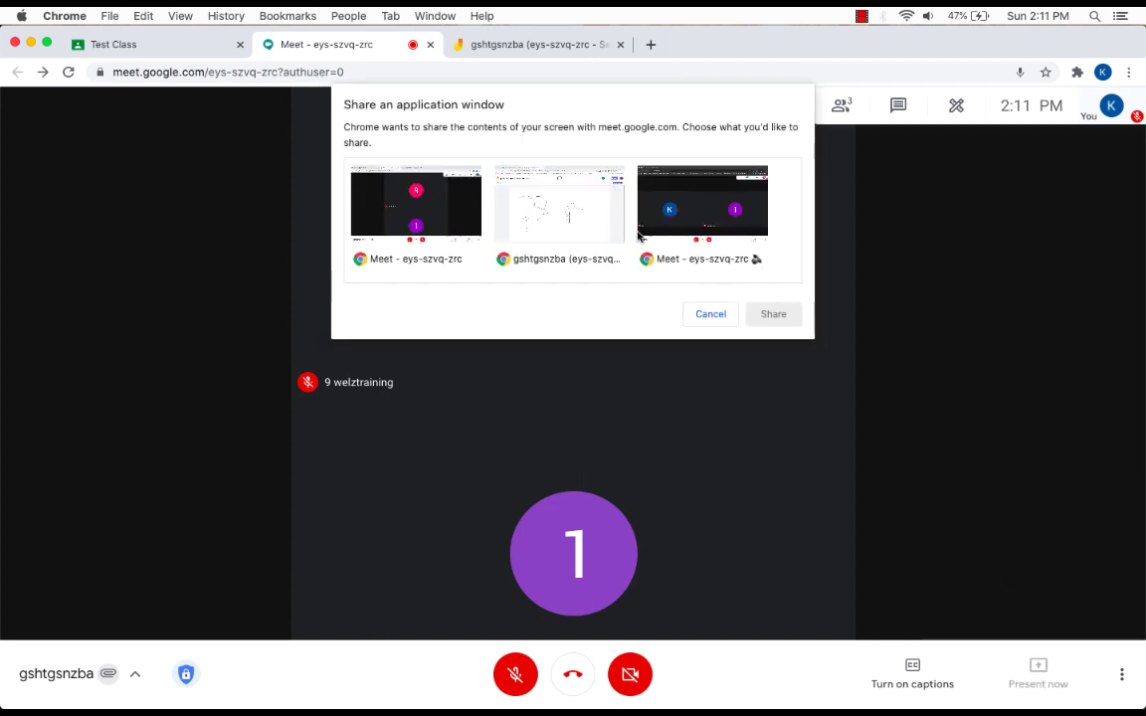
left_click(575, 216)
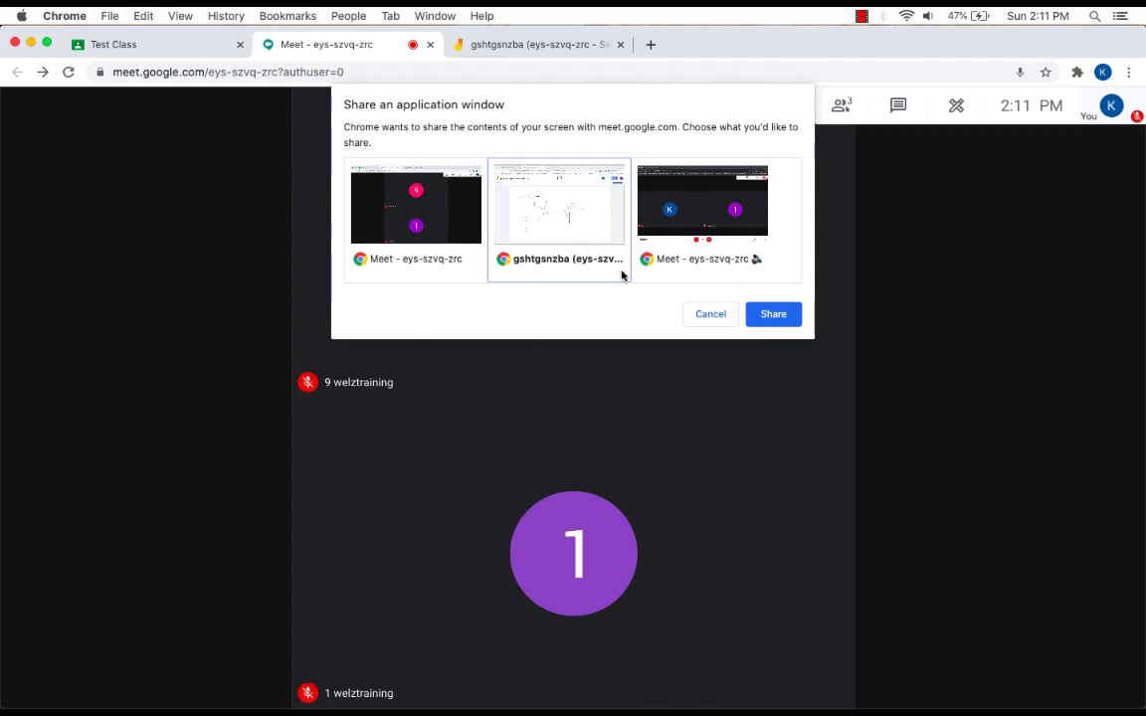
left_click(710, 315)
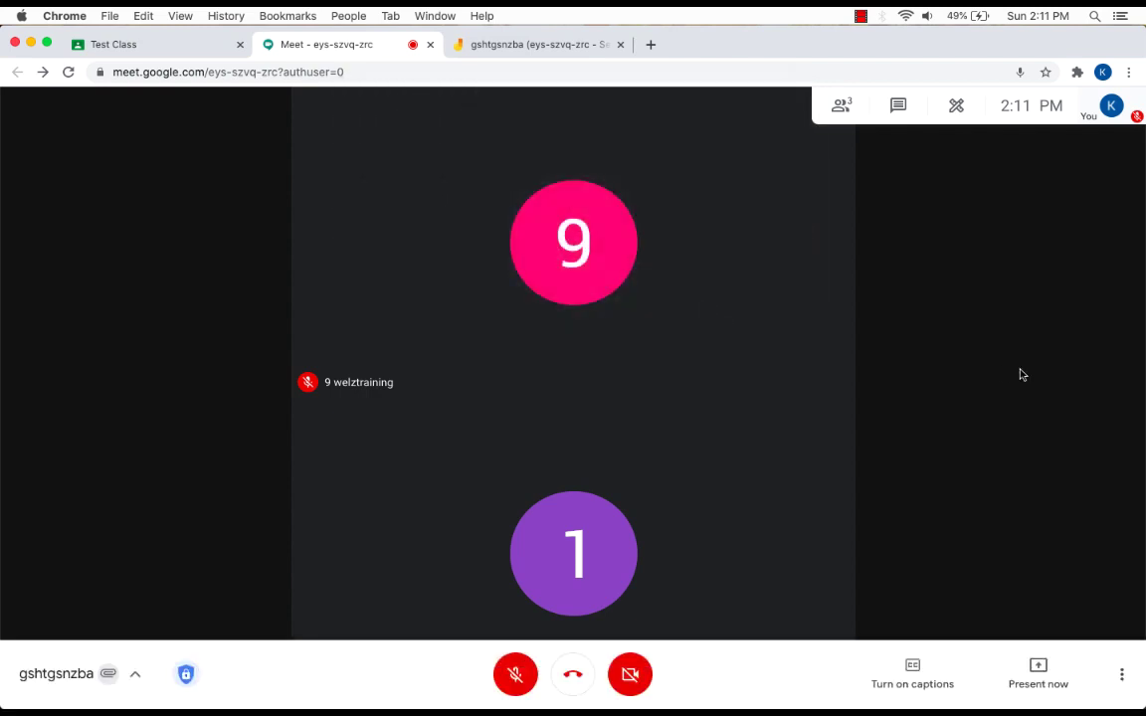
Step: Try the Auto layout and a maximum of 20 tiles, restoring Tiled with 49 tiles before leaving the layout settings
left_click(1125, 682)
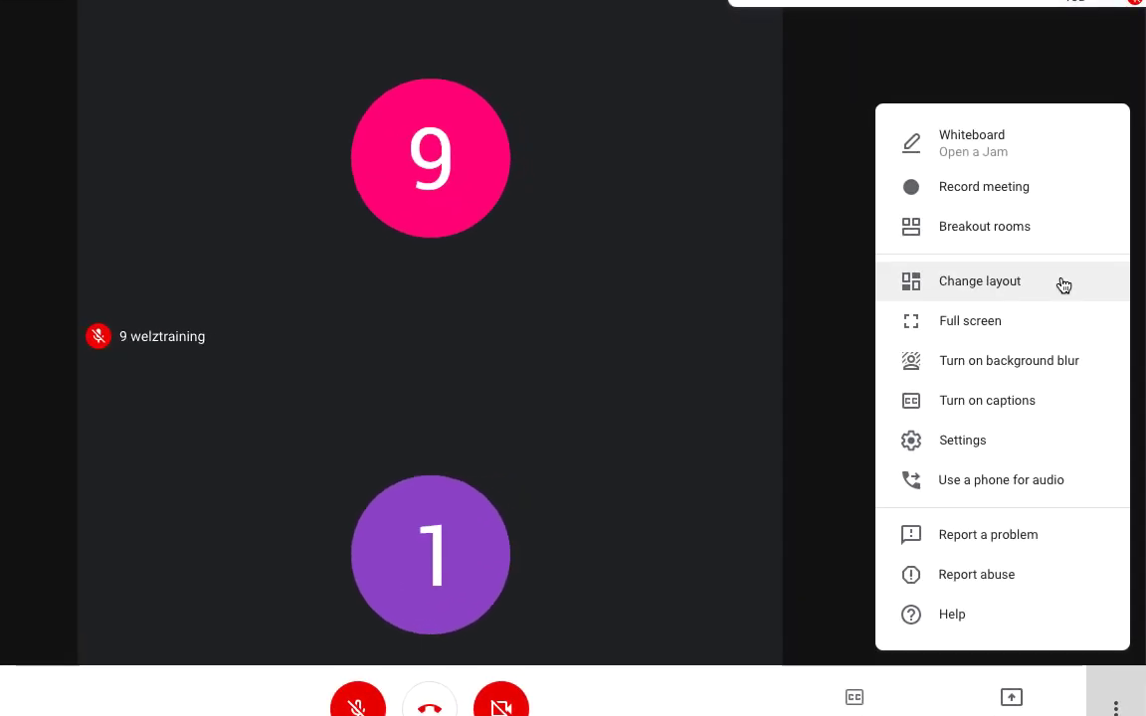
left_click(1035, 287)
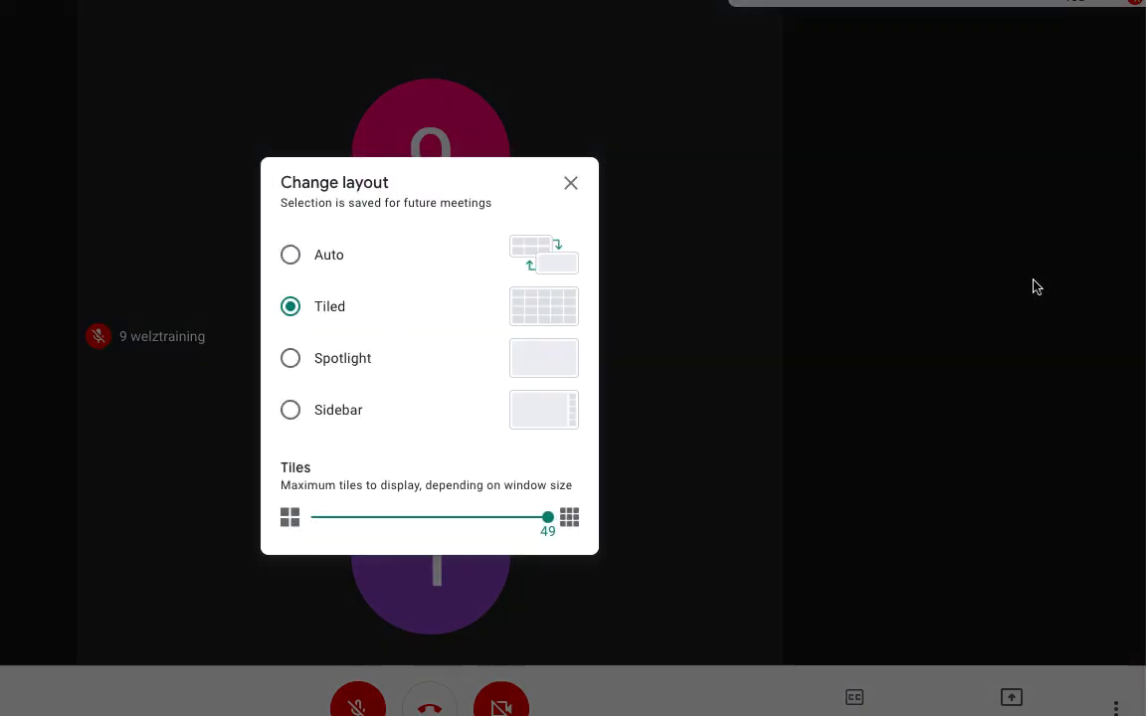
left_click(291, 256)
left_click(291, 306)
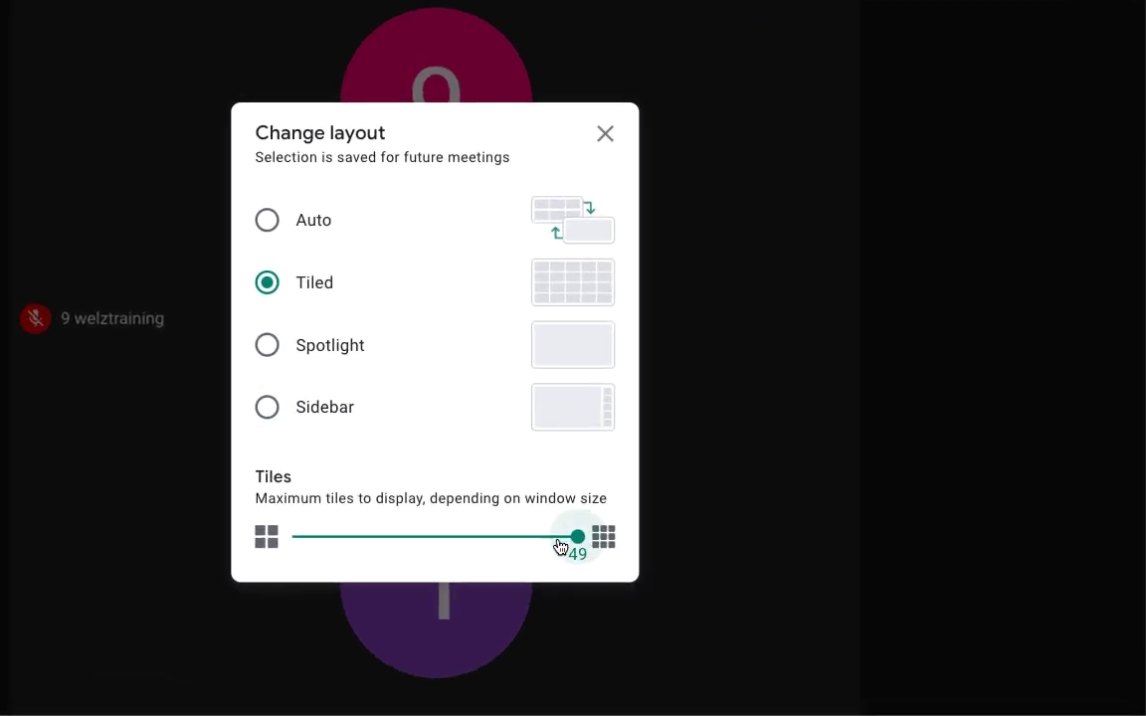
left_click_drag(545, 542, 417, 539)
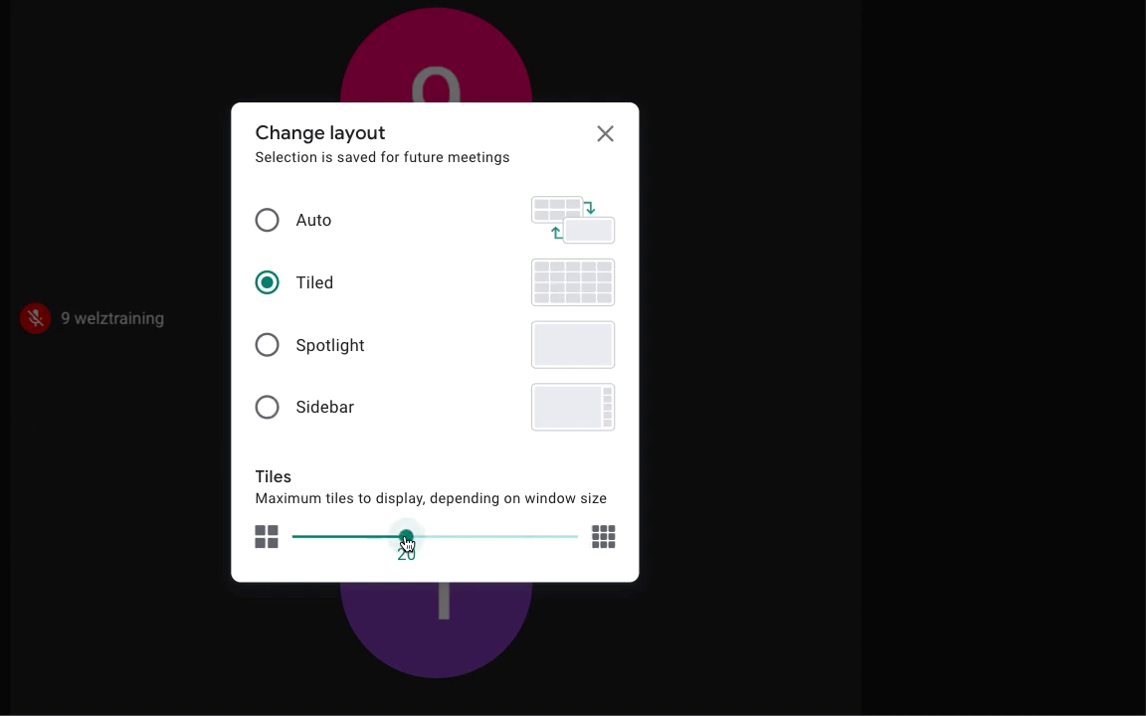
left_click_drag(406, 542, 586, 553)
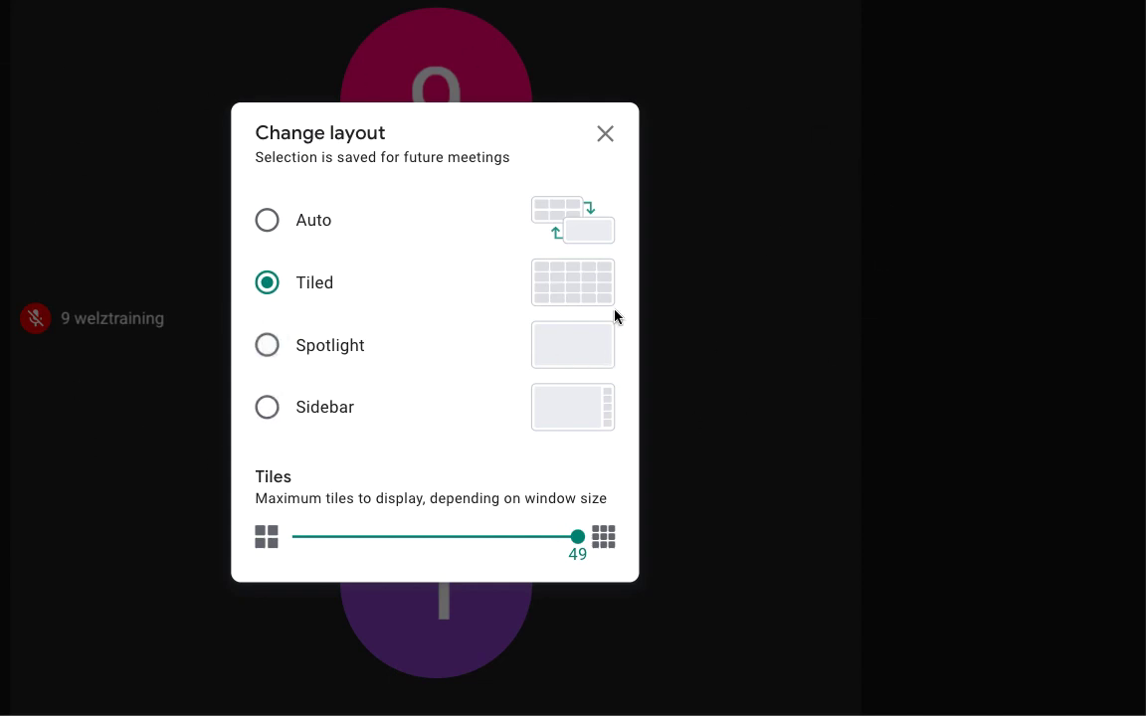
left_click(606, 133)
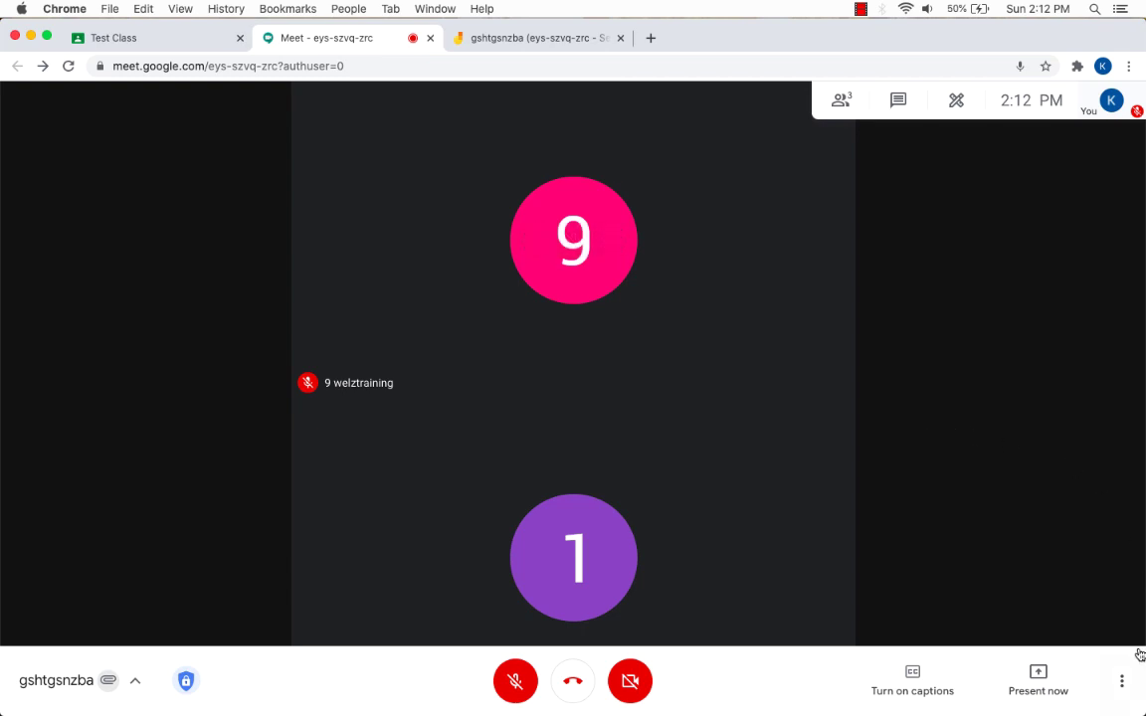
Step: Open the breakout rooms setup for the meeting
left_click(1123, 683)
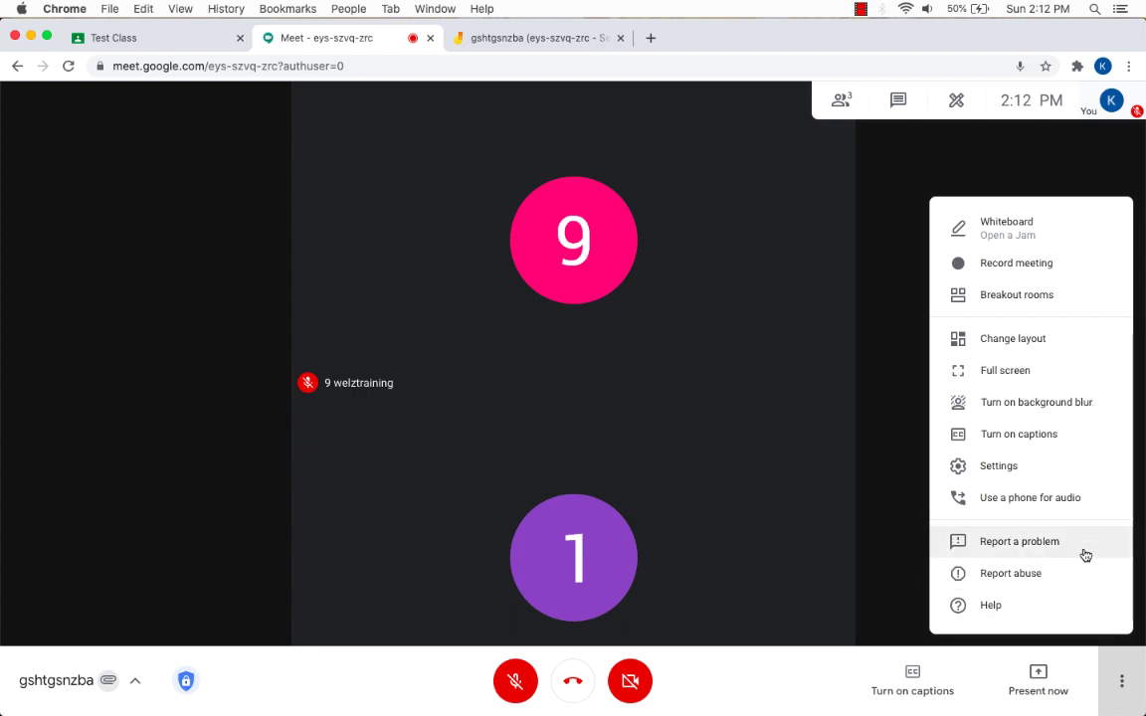
left_click(1084, 370)
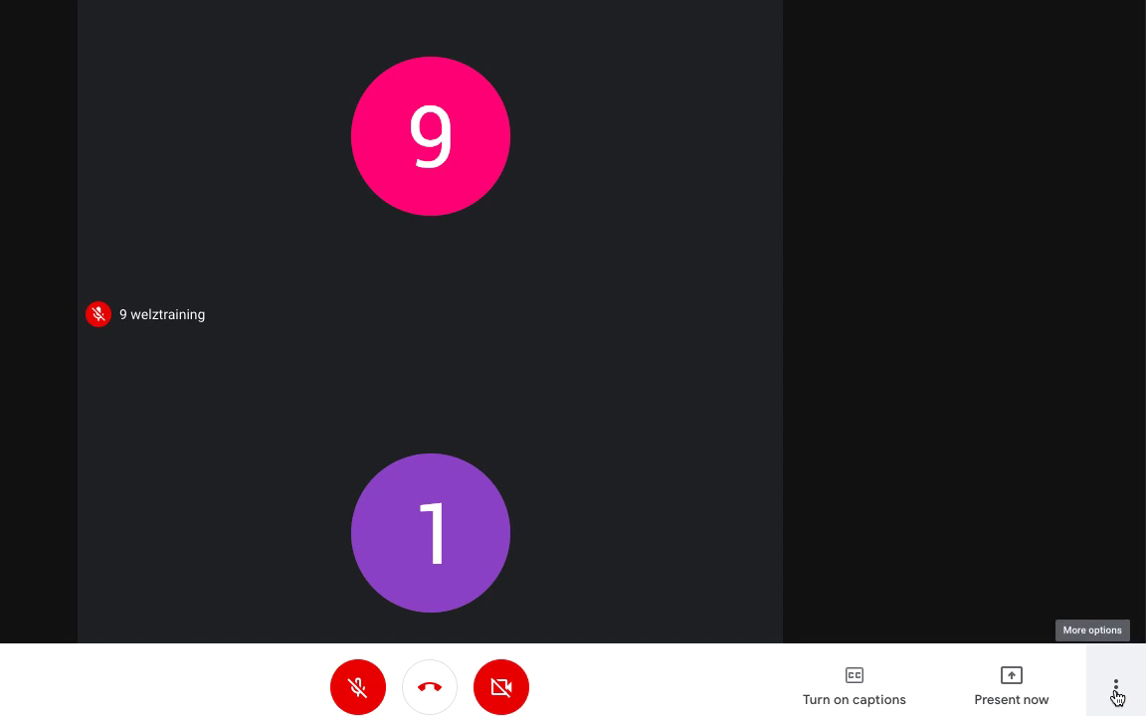
left_click(1115, 692)
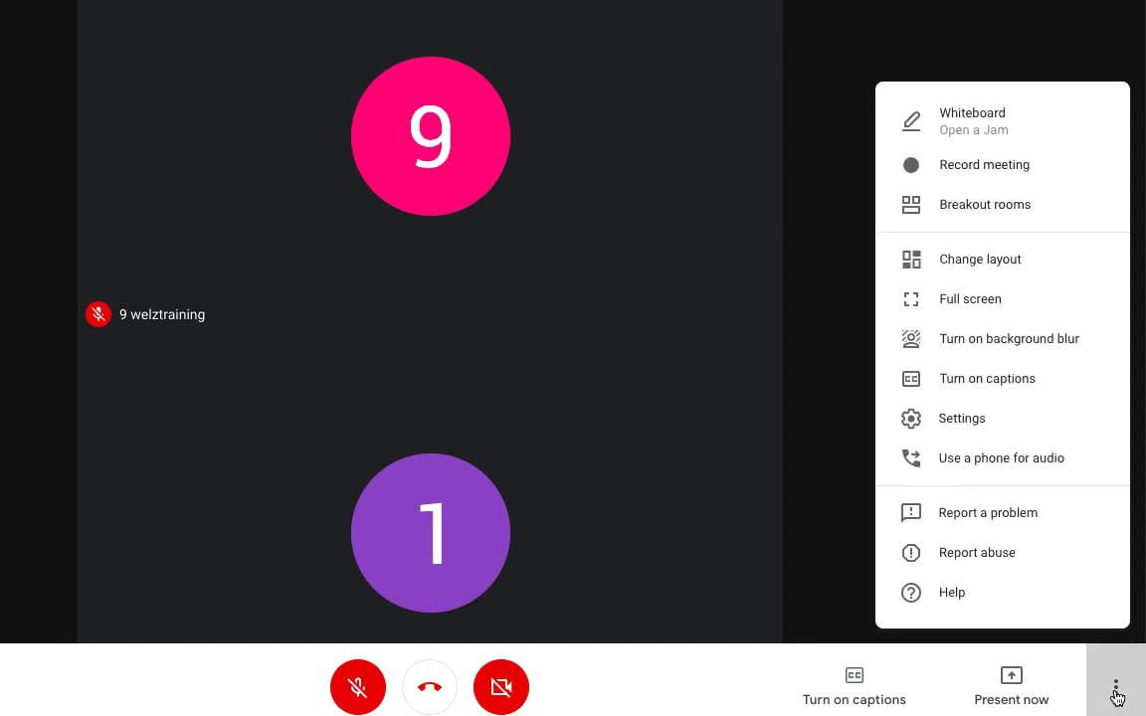
left_click(1066, 207)
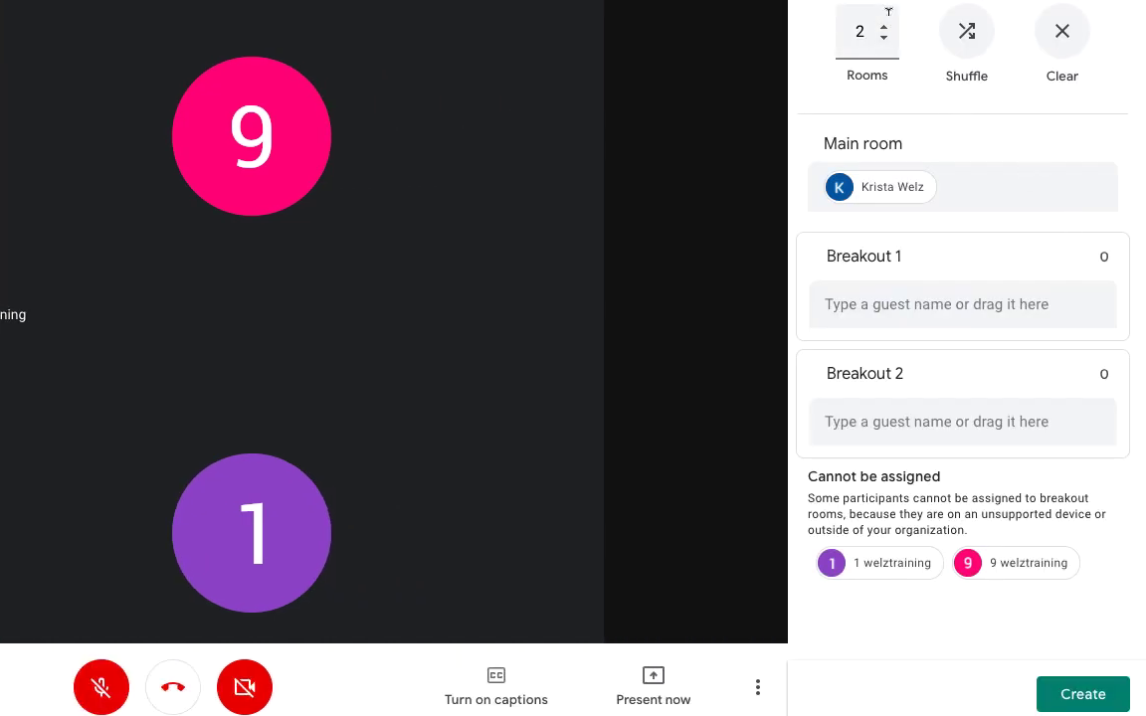
Step: Raise the number of breakout rooms to 7 and lower it back to 2
double_click(884, 25)
triple_click(884, 25)
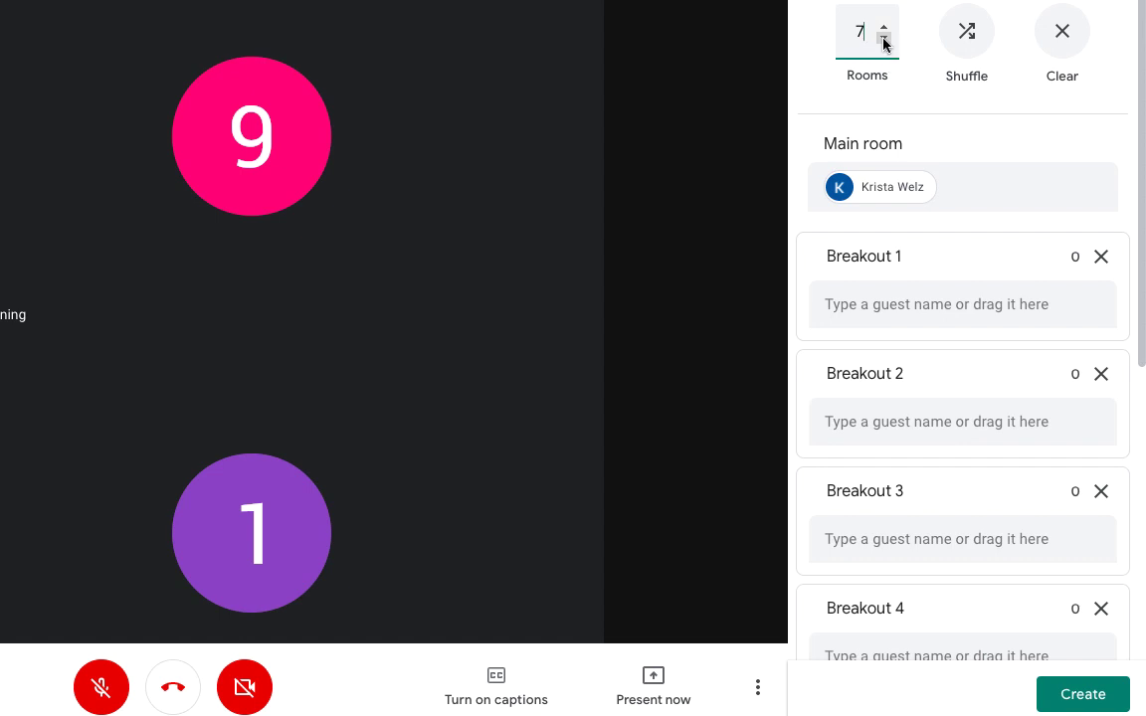
double_click(884, 38)
left_click(884, 39)
left_click(884, 39)
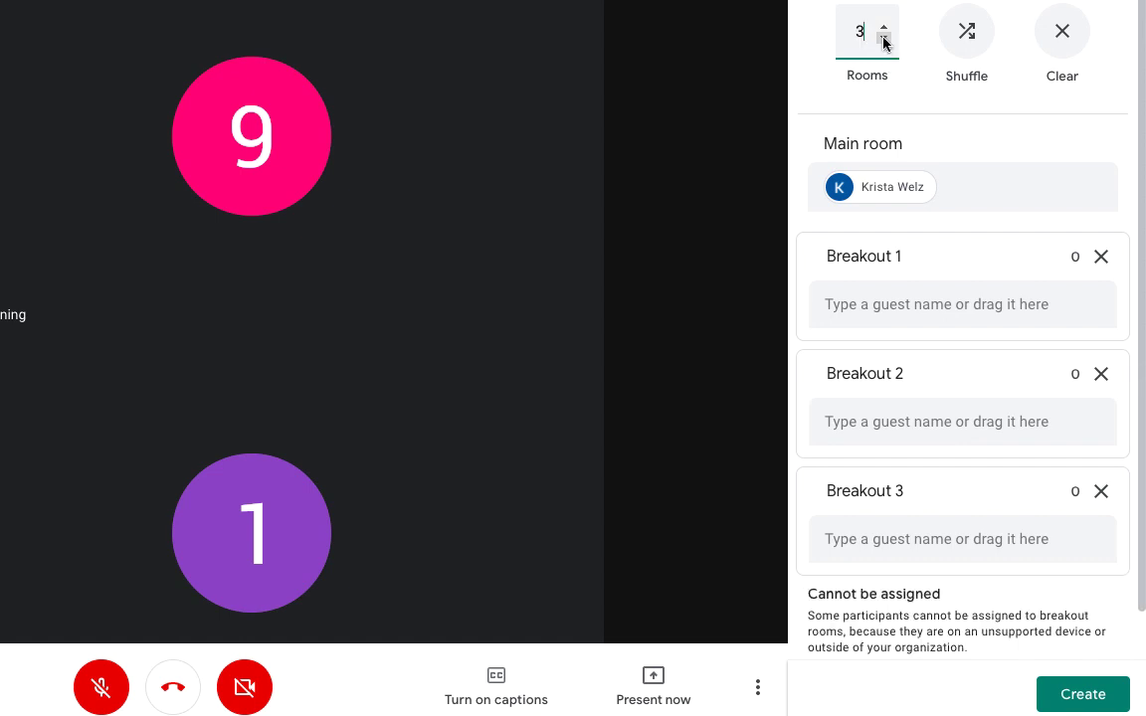
left_click(885, 40)
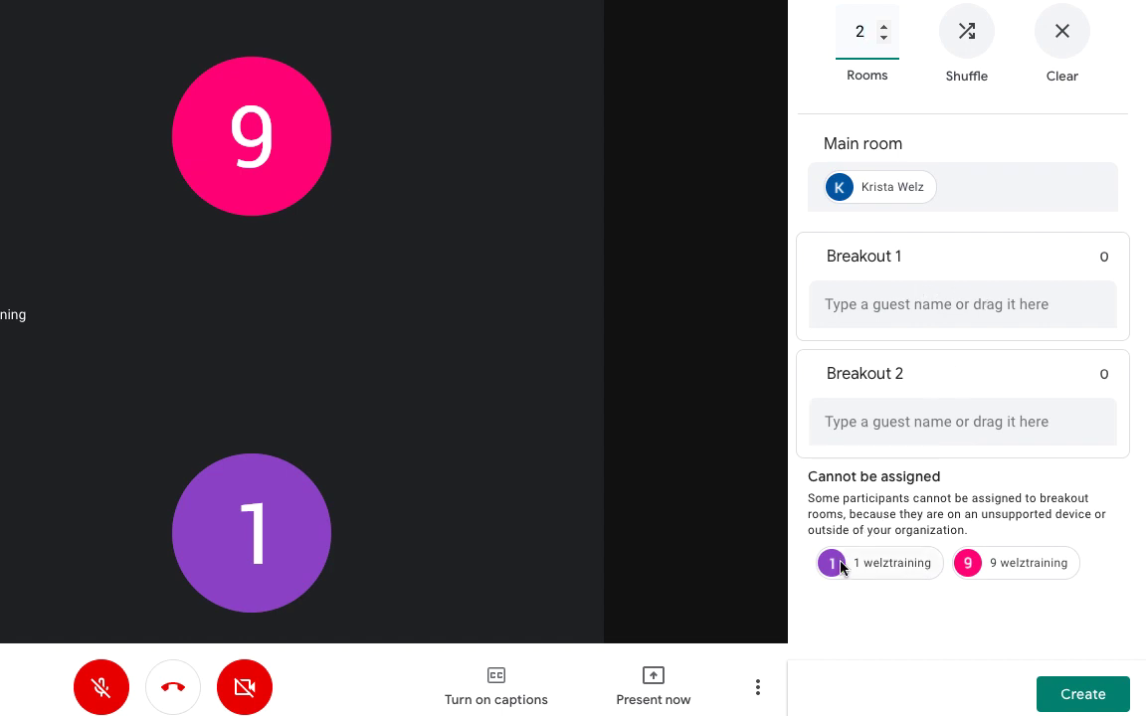
Step: Try to move the first unassignable participant into Breakout 2, and save the two breakout rooms
left_click_drag(841, 568, 938, 412)
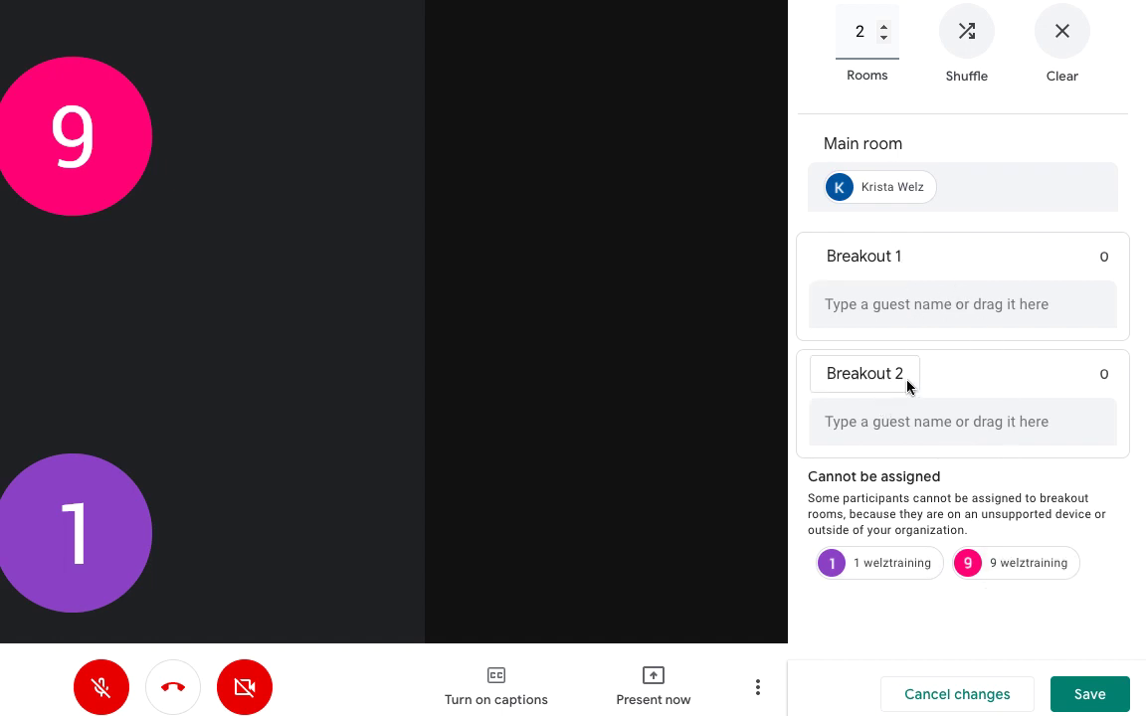
left_click(1082, 694)
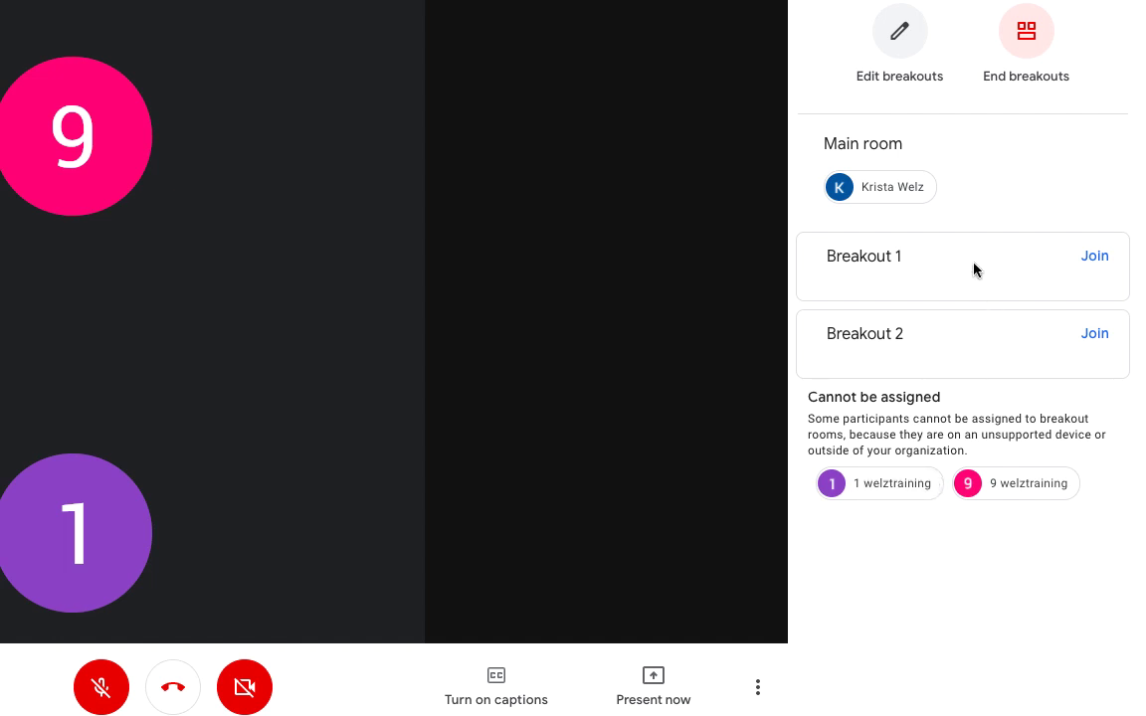
Step: Join Breakout 1 as the host, leave it and return to the main room
left_click(1094, 257)
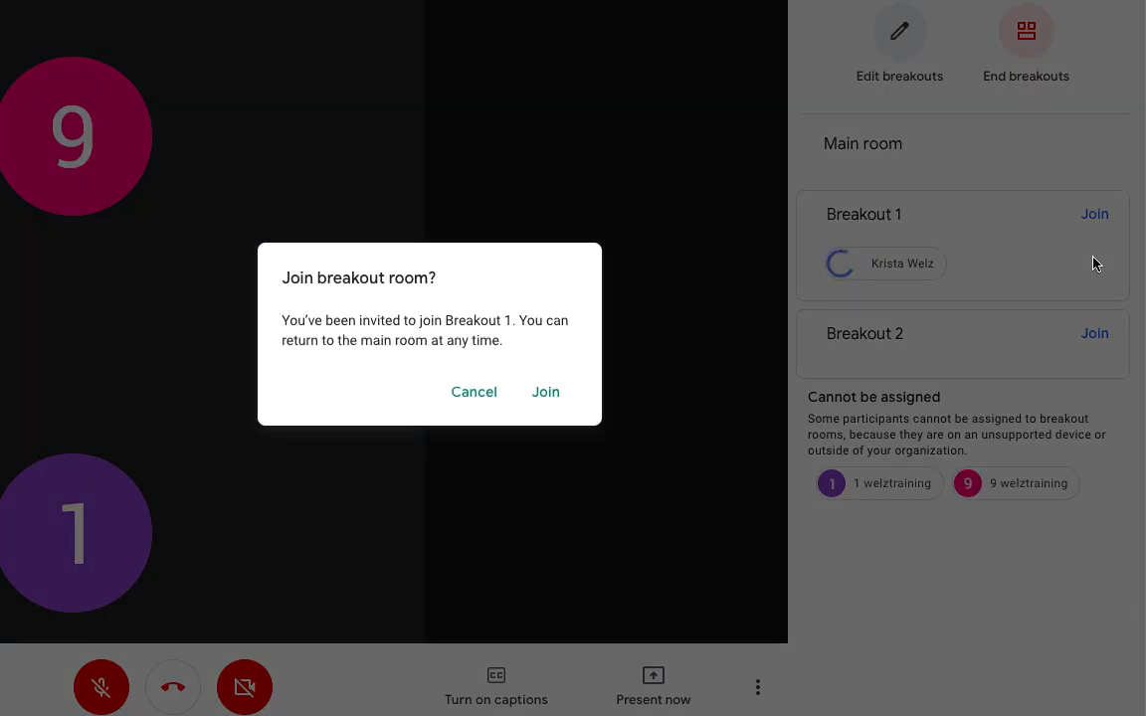
left_click(546, 394)
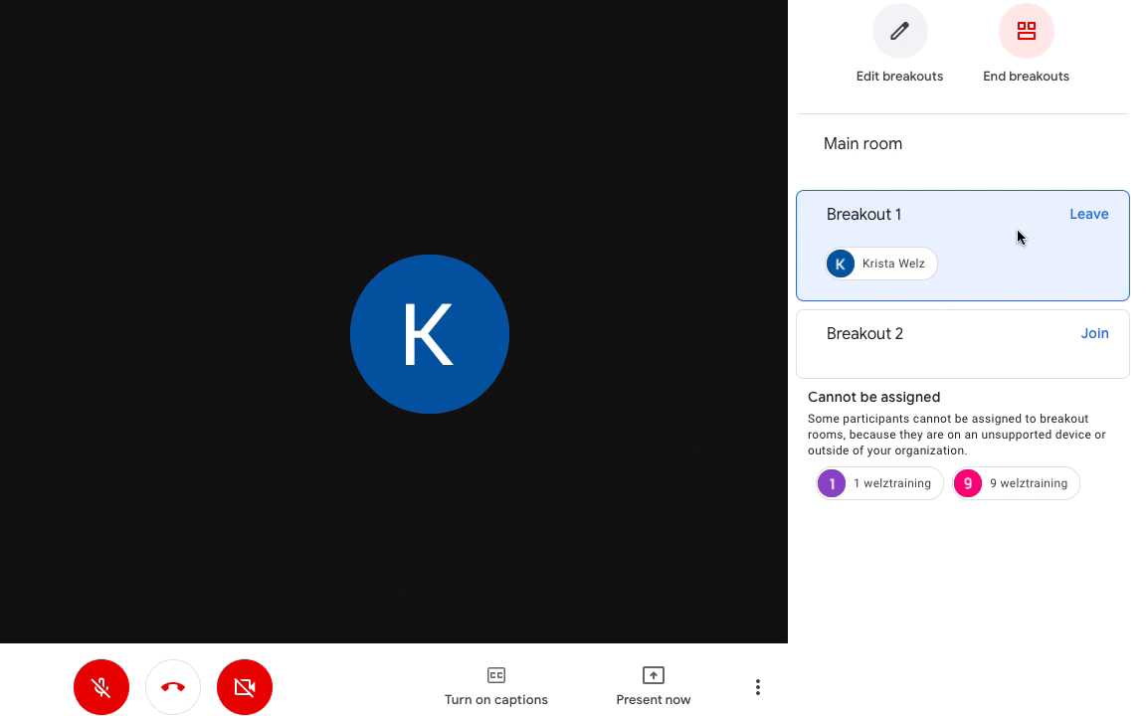
left_click(1086, 216)
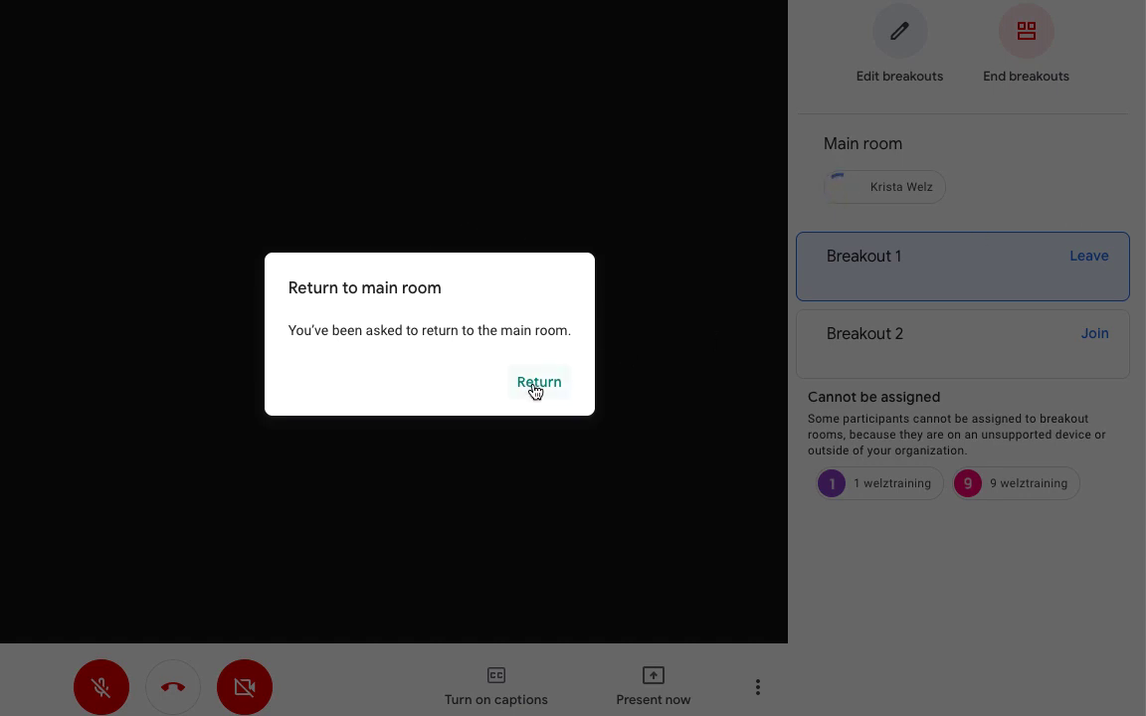
left_click(518, 387)
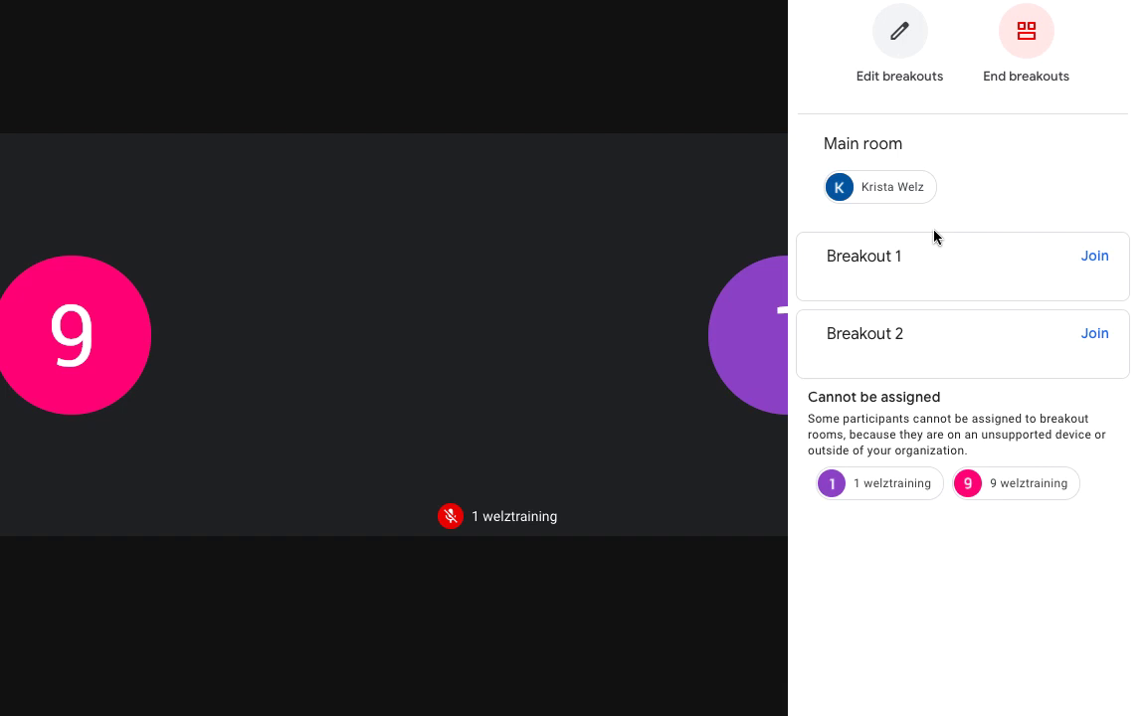
Step: End the breakout rooms for everyone and close the breakout rooms setup
left_click(1023, 42)
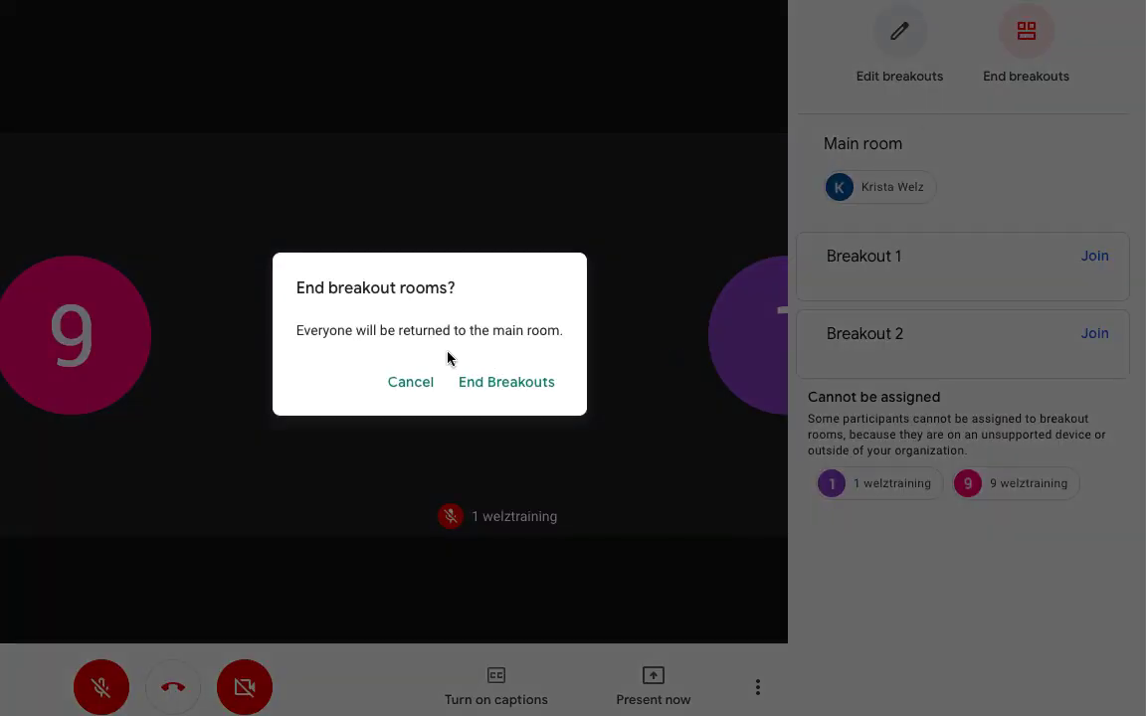
left_click(506, 383)
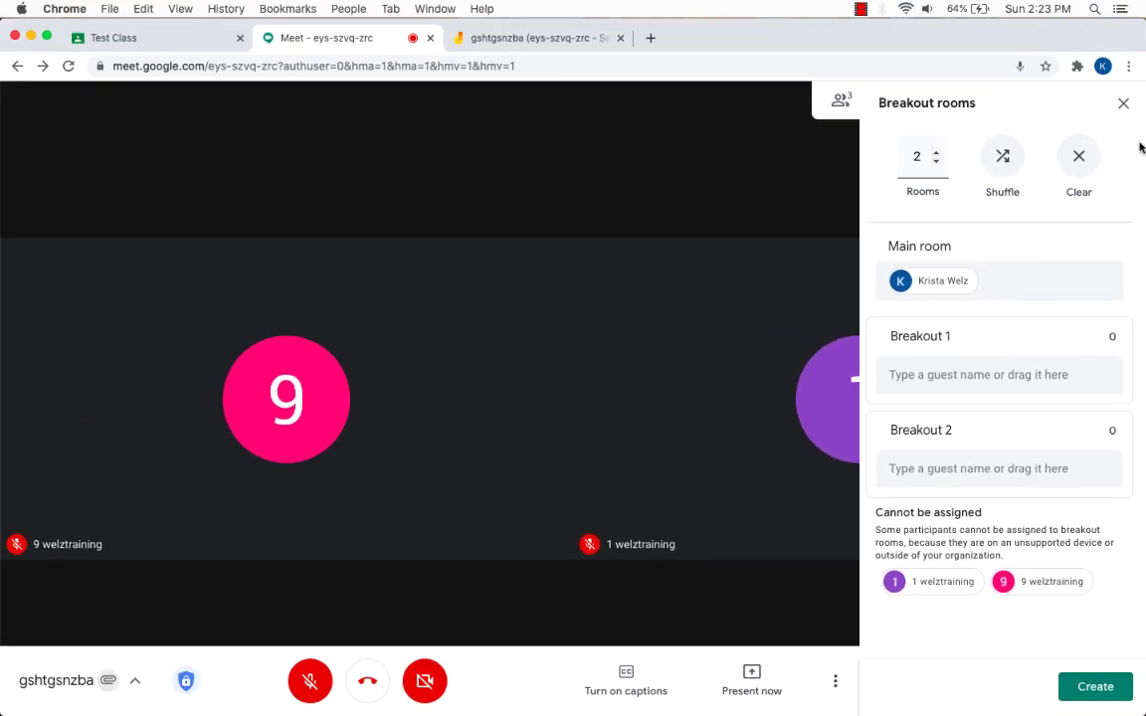
left_click(1124, 103)
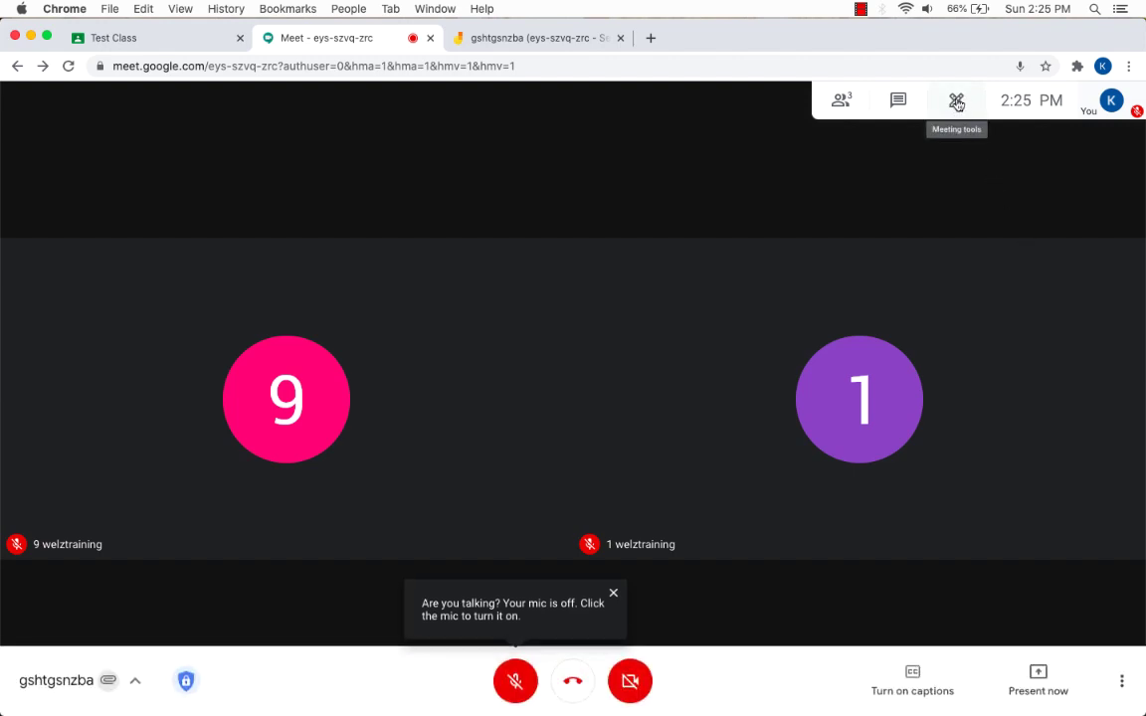
Step: Create and save a poll asking "How are you feeling today?" with the options Happy and Sad
left_click(955, 105)
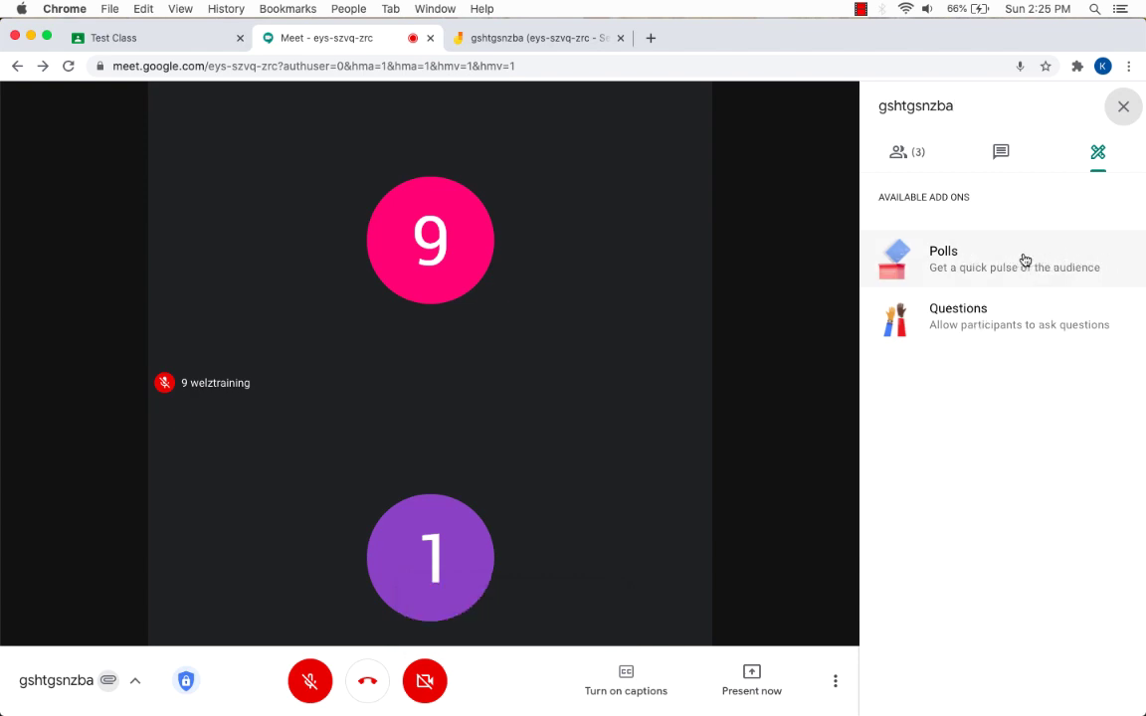
left_click(950, 256)
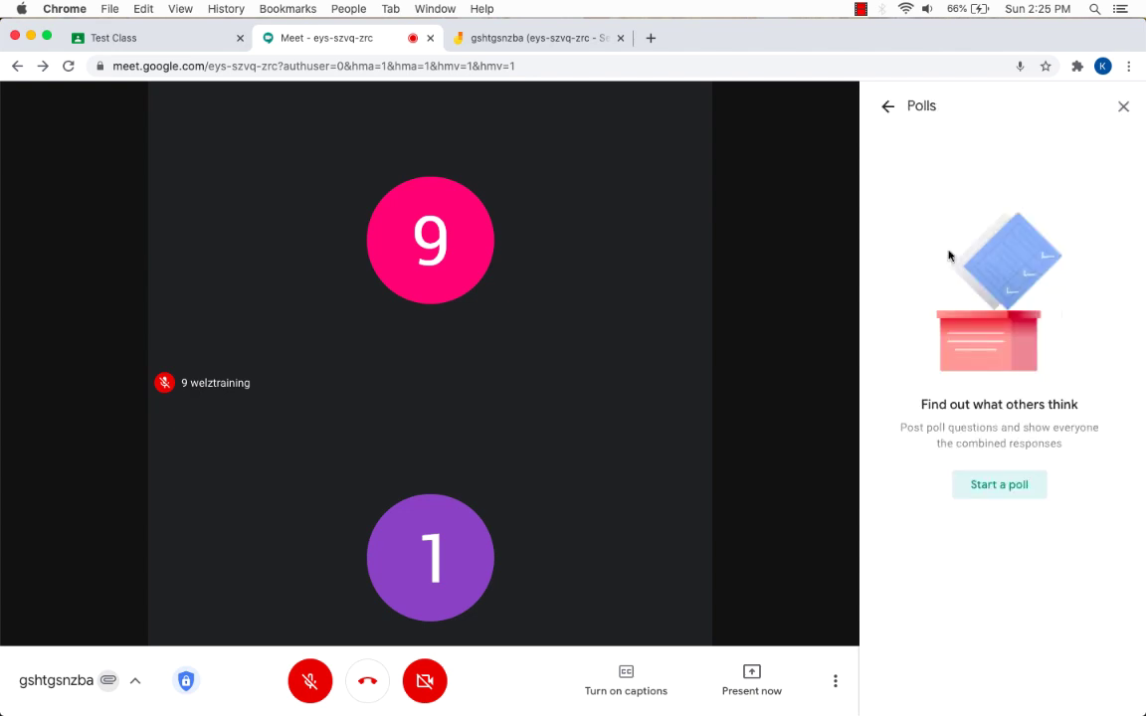
left_click(991, 487)
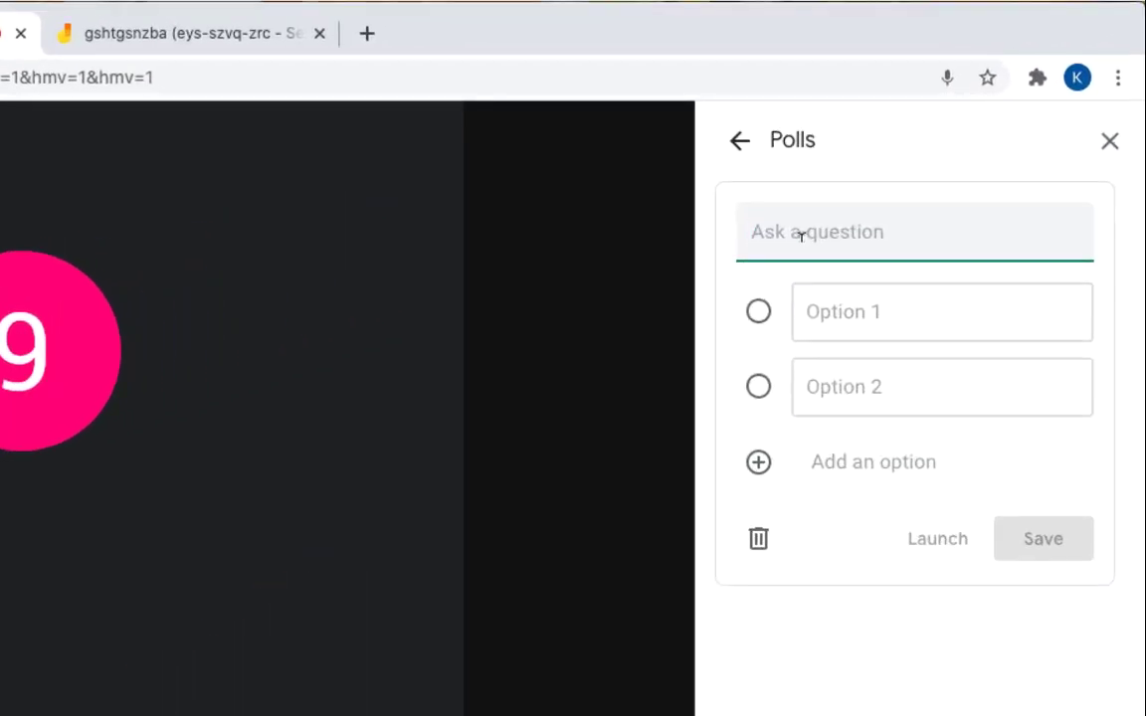
type("How are you feeling today?")
left_click(819, 297)
type("Happy")
left_click(843, 384)
type("Sad")
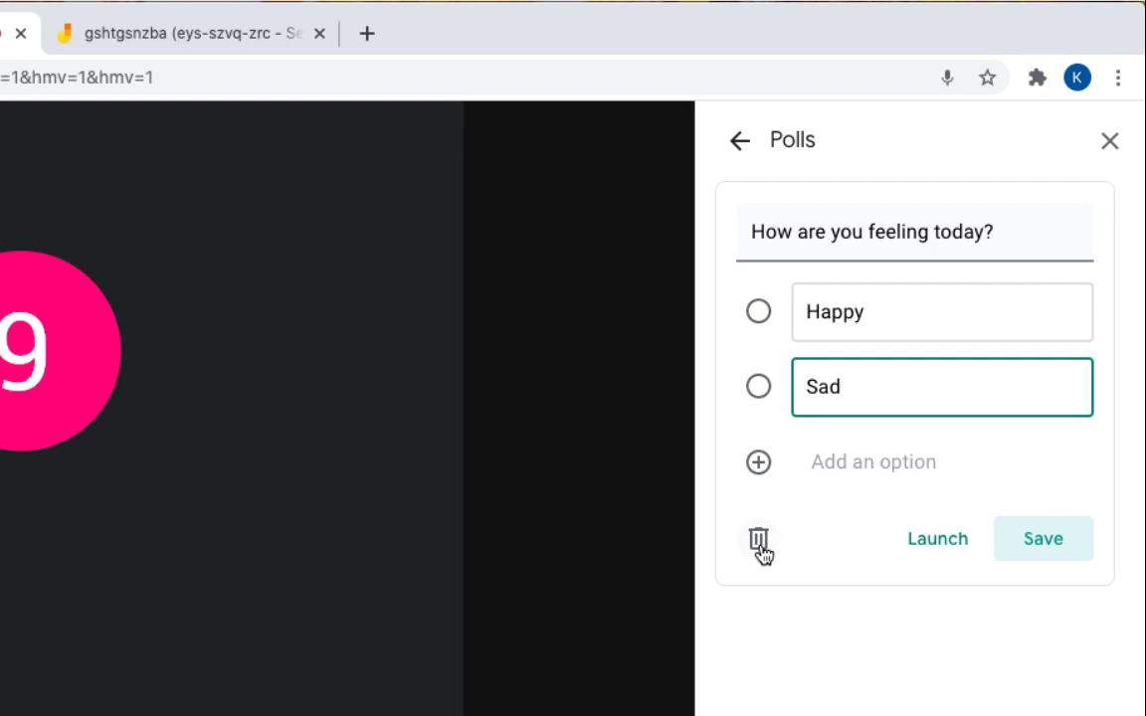
left_click(1026, 562)
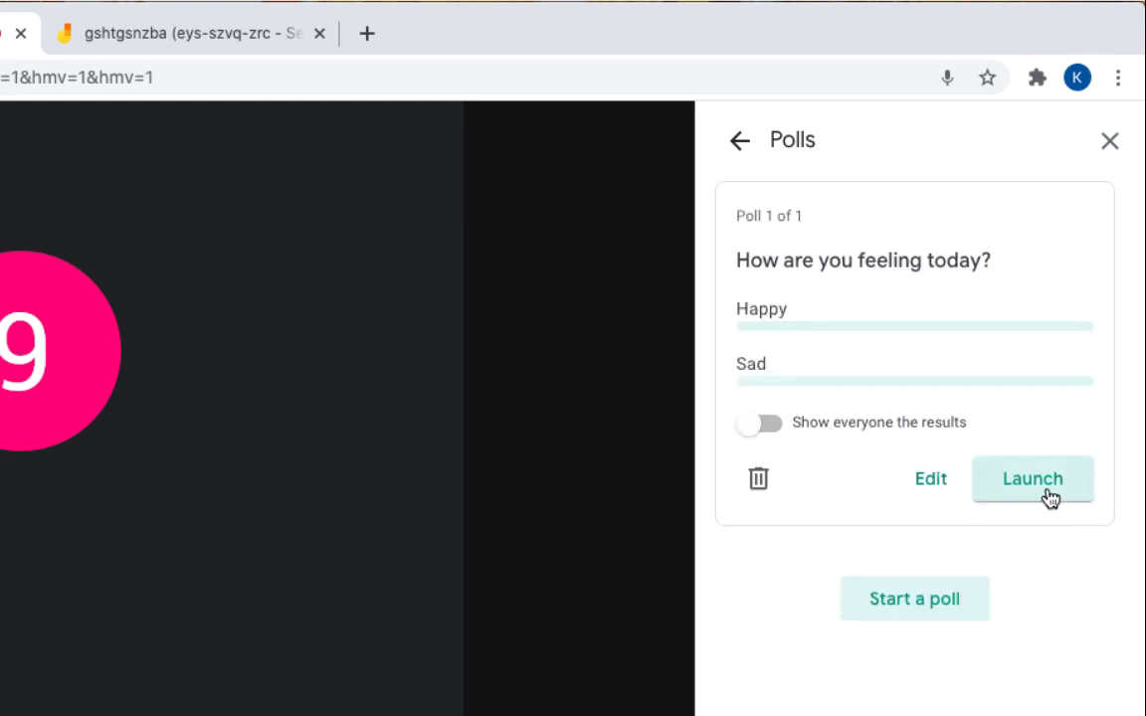
Step: Launch the saved poll, end it, and return to the list of meeting tools
left_click(1038, 489)
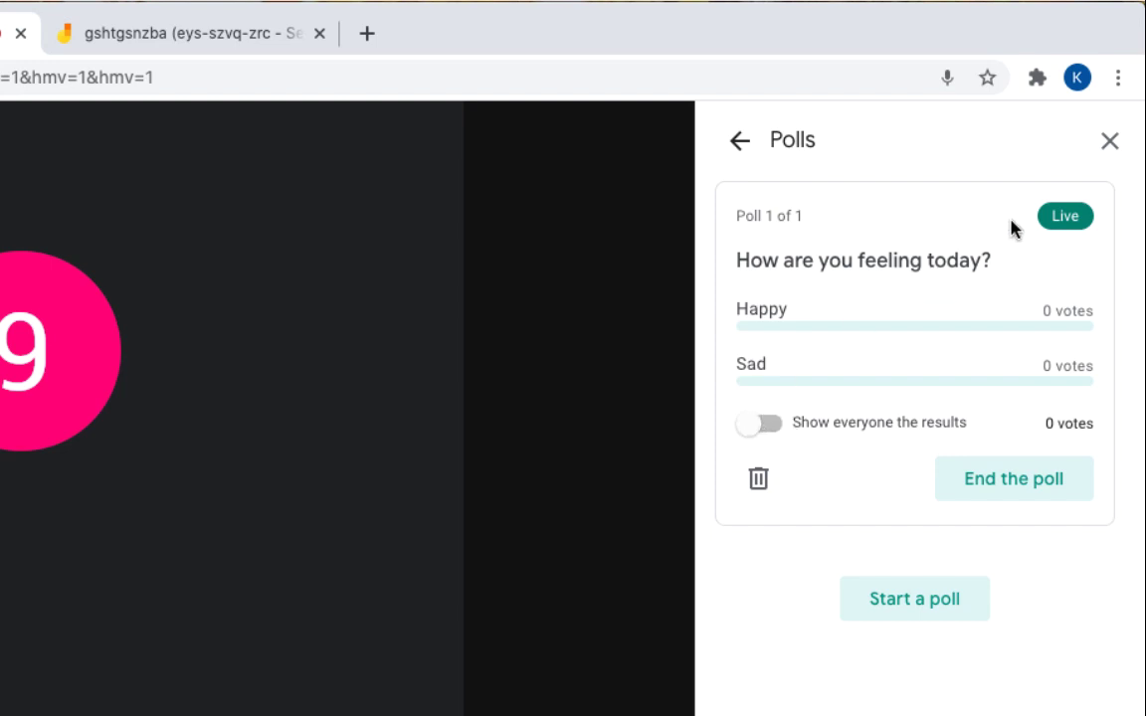
left_click(1010, 484)
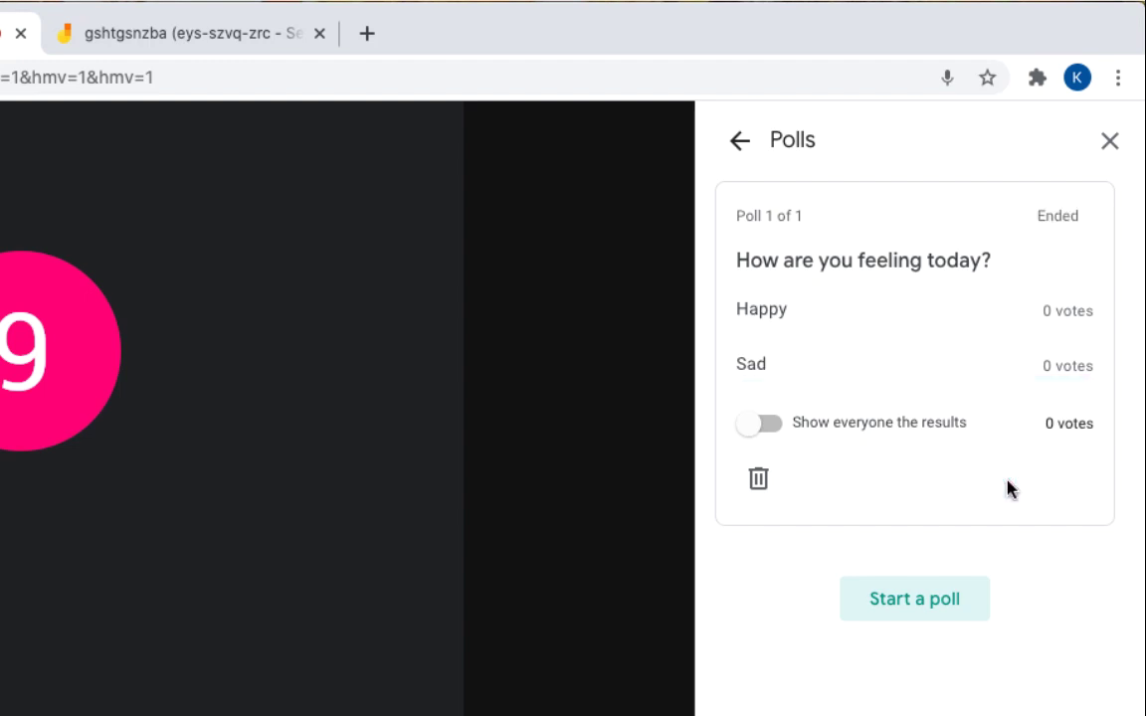
left_click(736, 145)
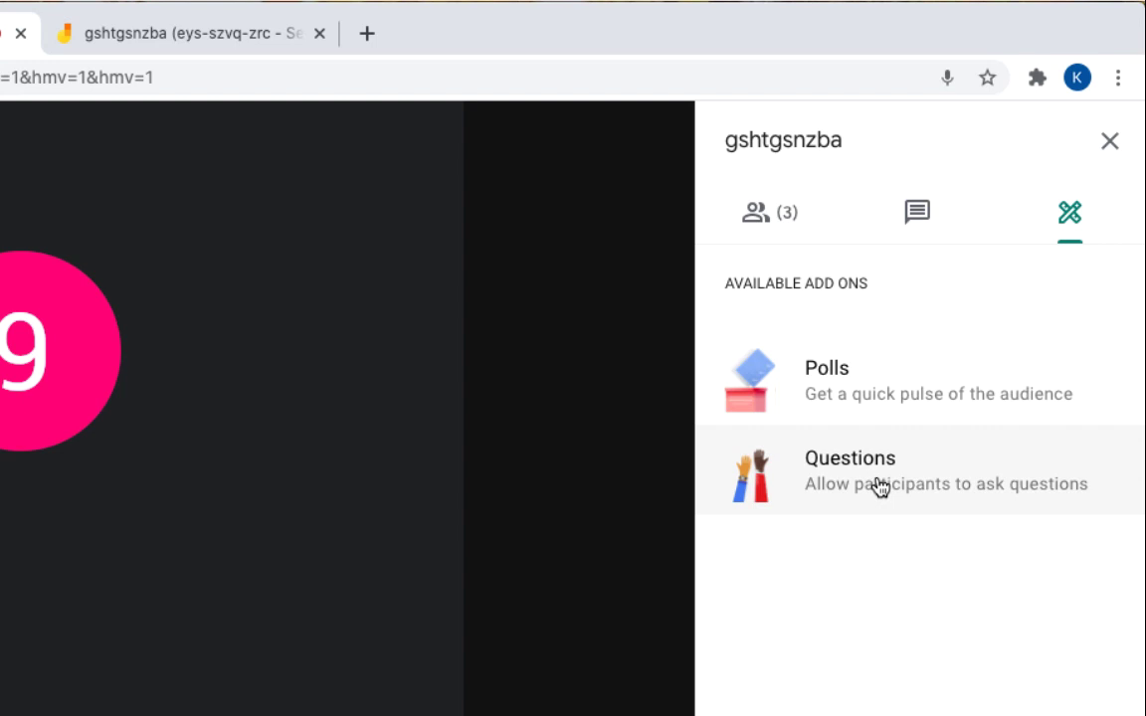
Step: Allow participants to ask questions in the meeting's Q&A and view the available question filters
left_click(986, 486)
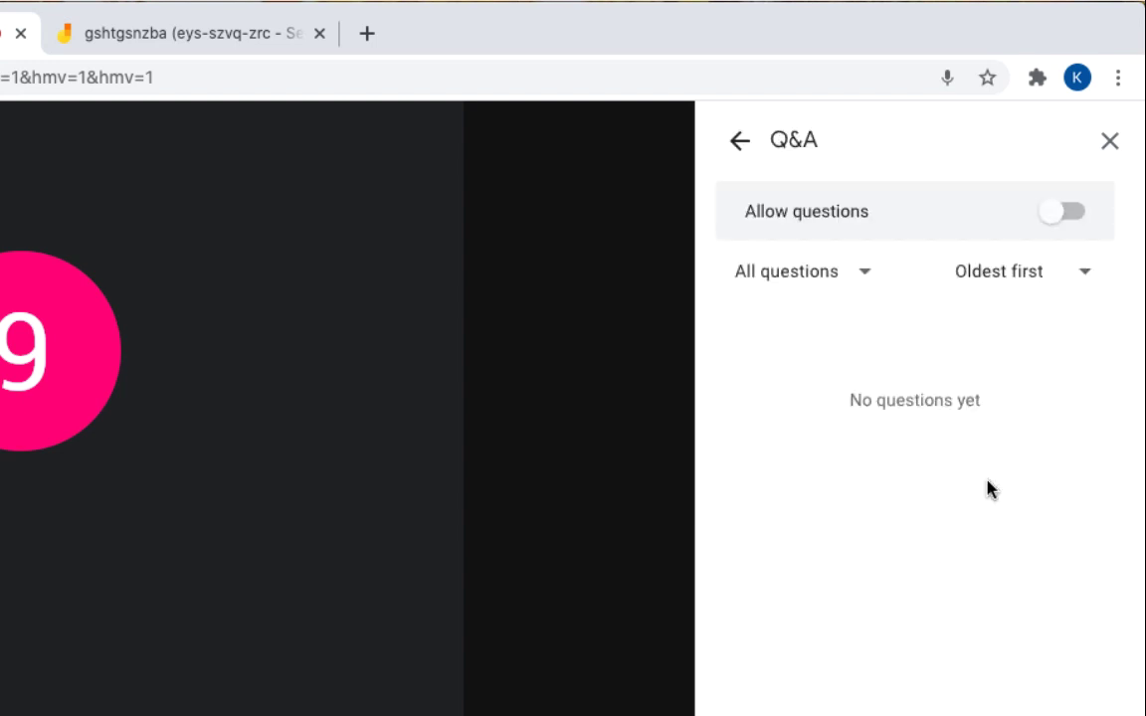
left_click(1056, 214)
left_click(866, 278)
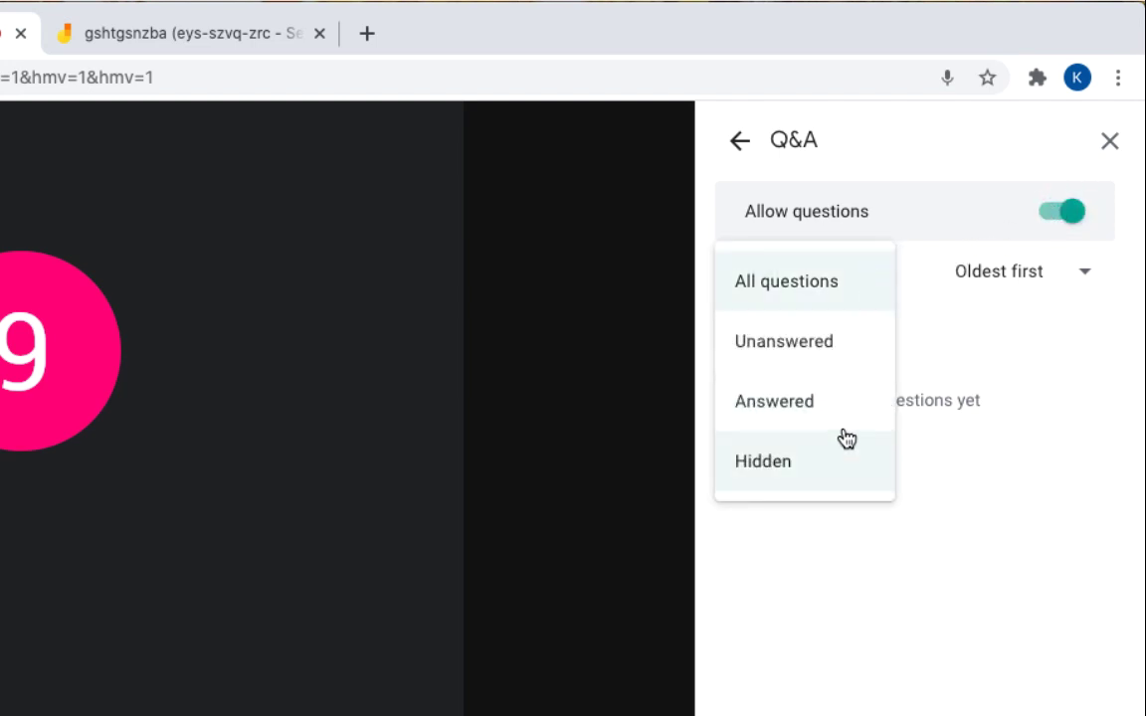
left_click(1037, 491)
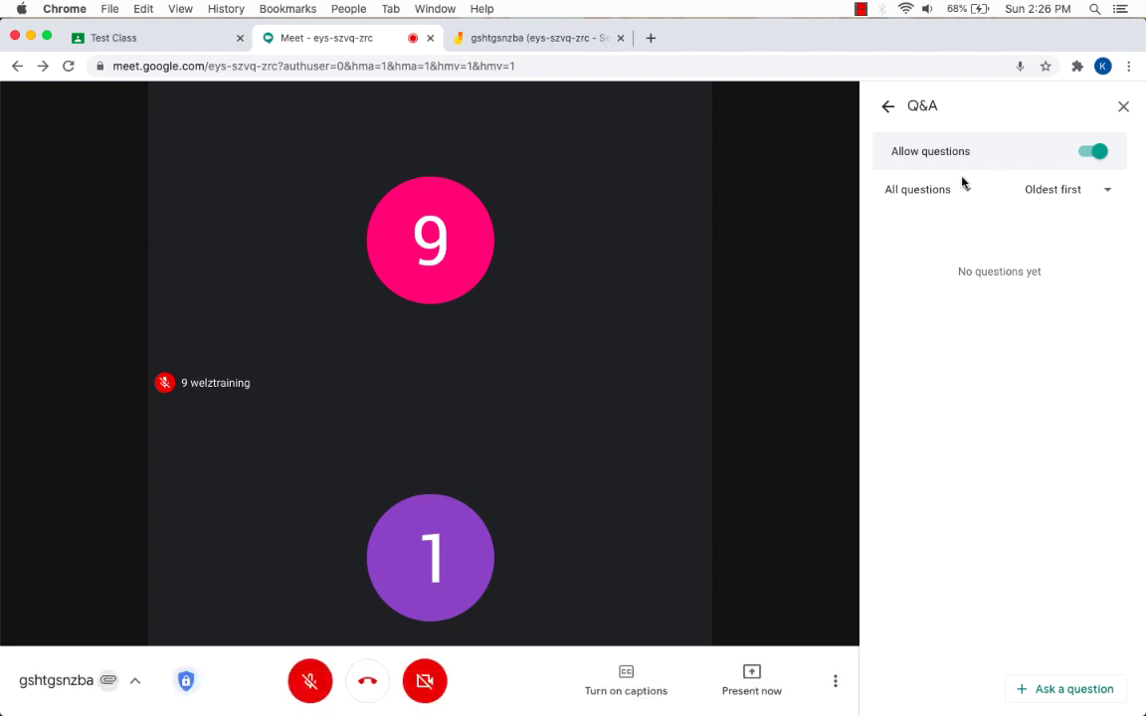
left_click(887, 106)
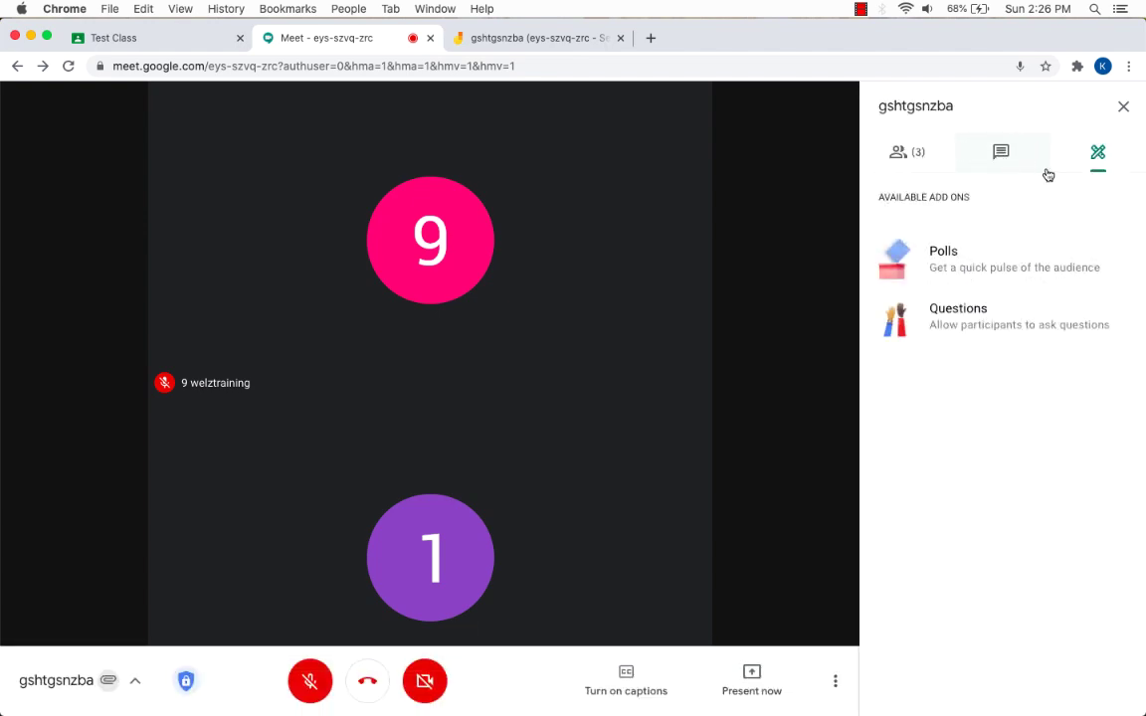
left_click(978, 328)
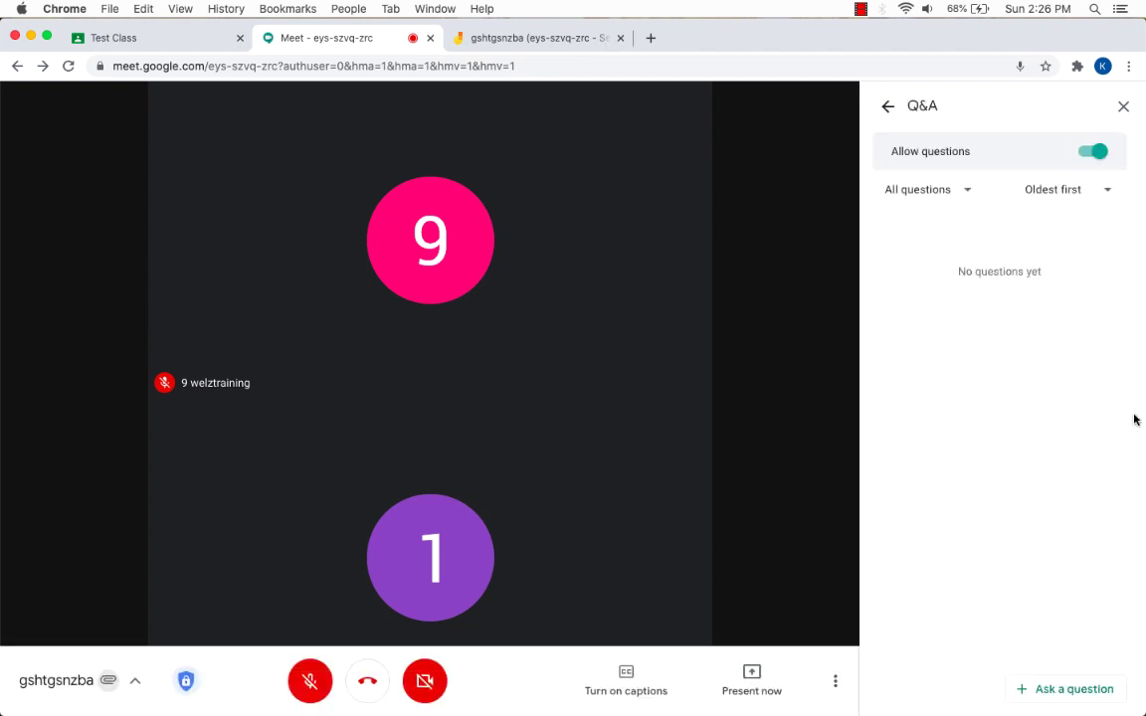